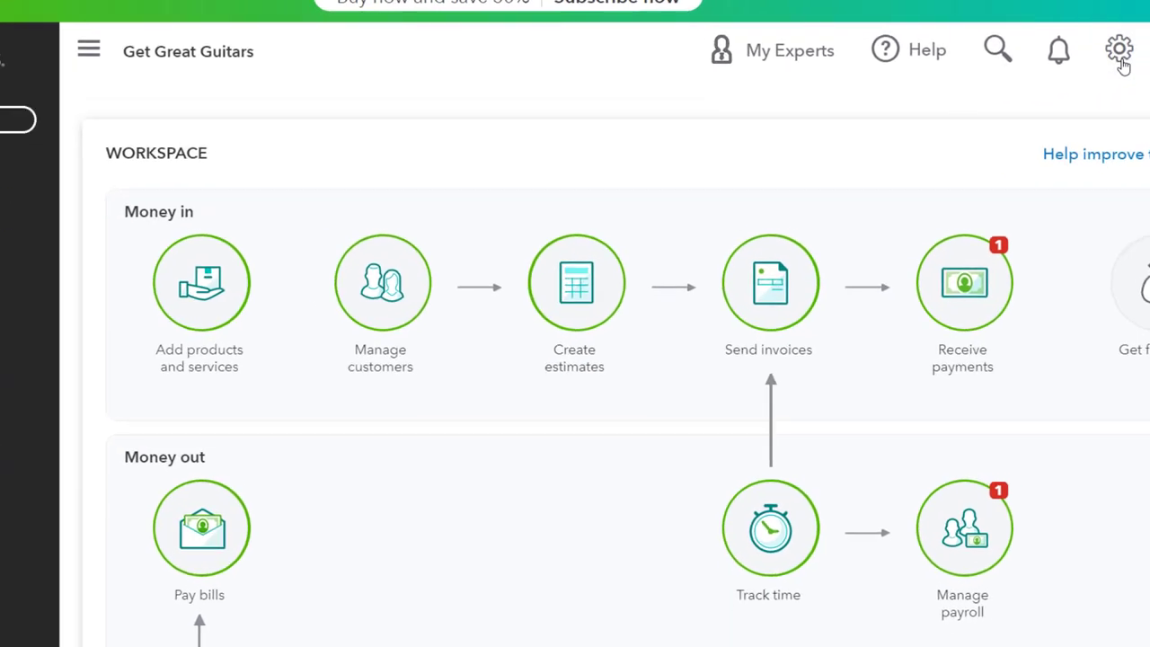
- Open the Expenses section of the company's account settings and start editing the bills and expenses options
click(1063, 118)
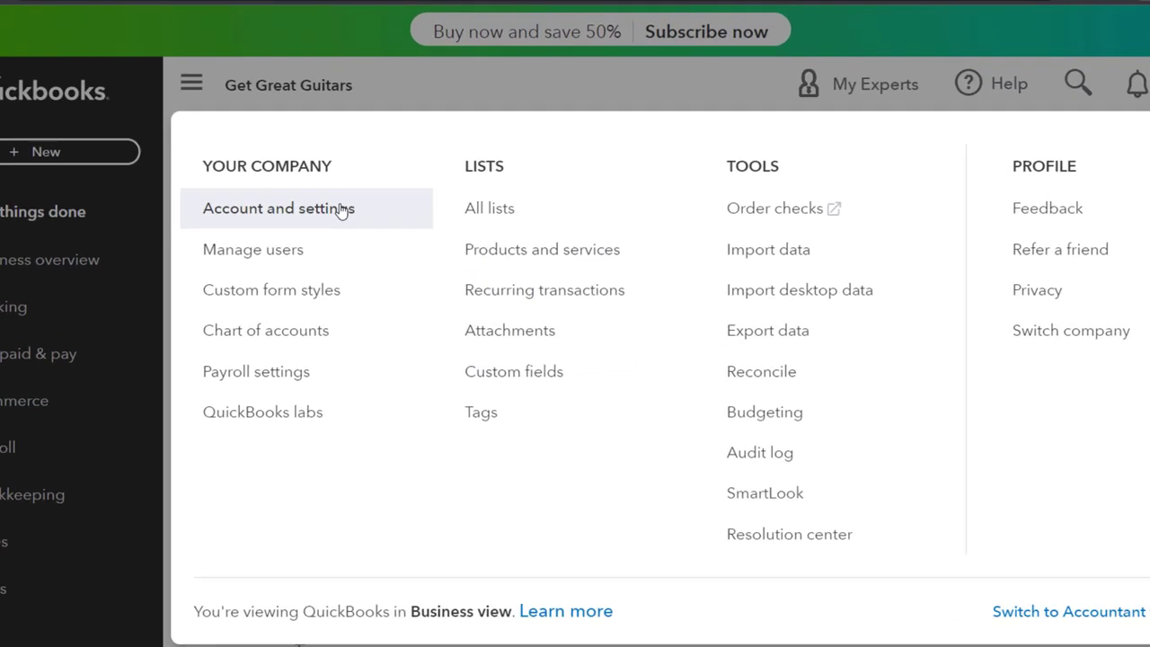
click(342, 209)
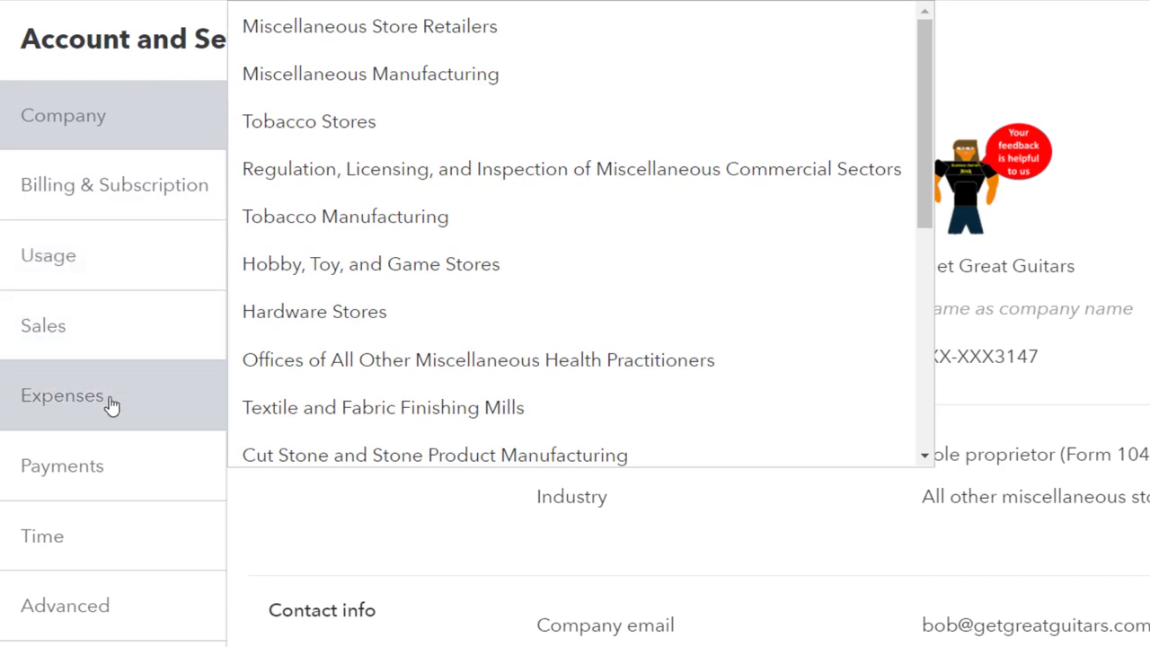
click(111, 406)
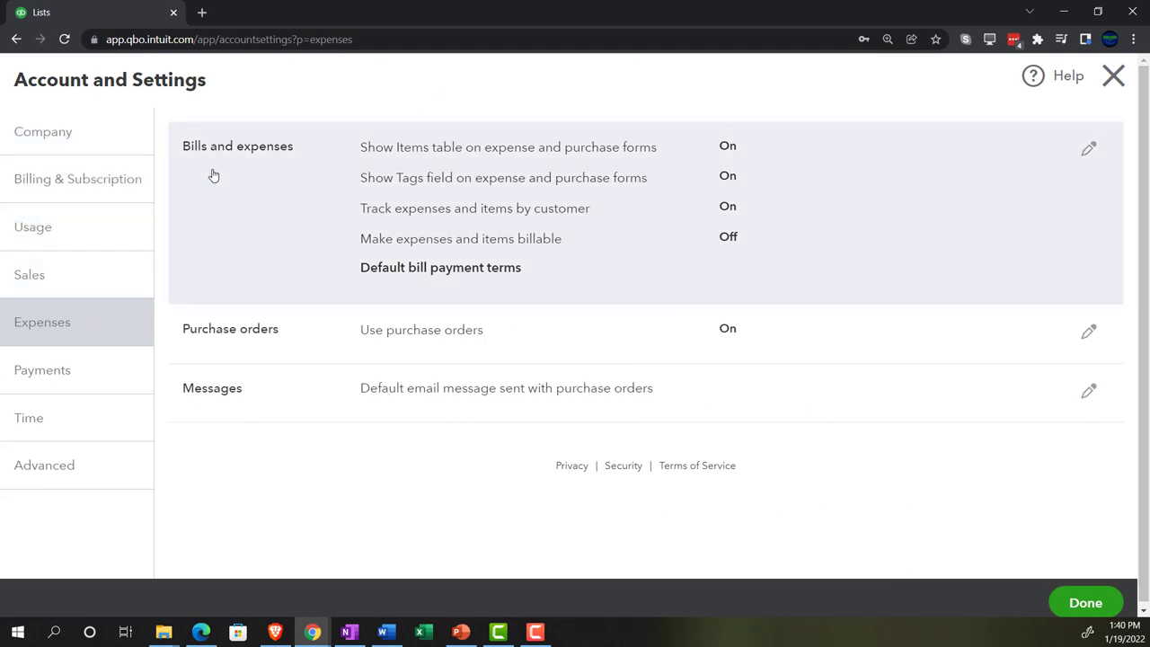
click(852, 170)
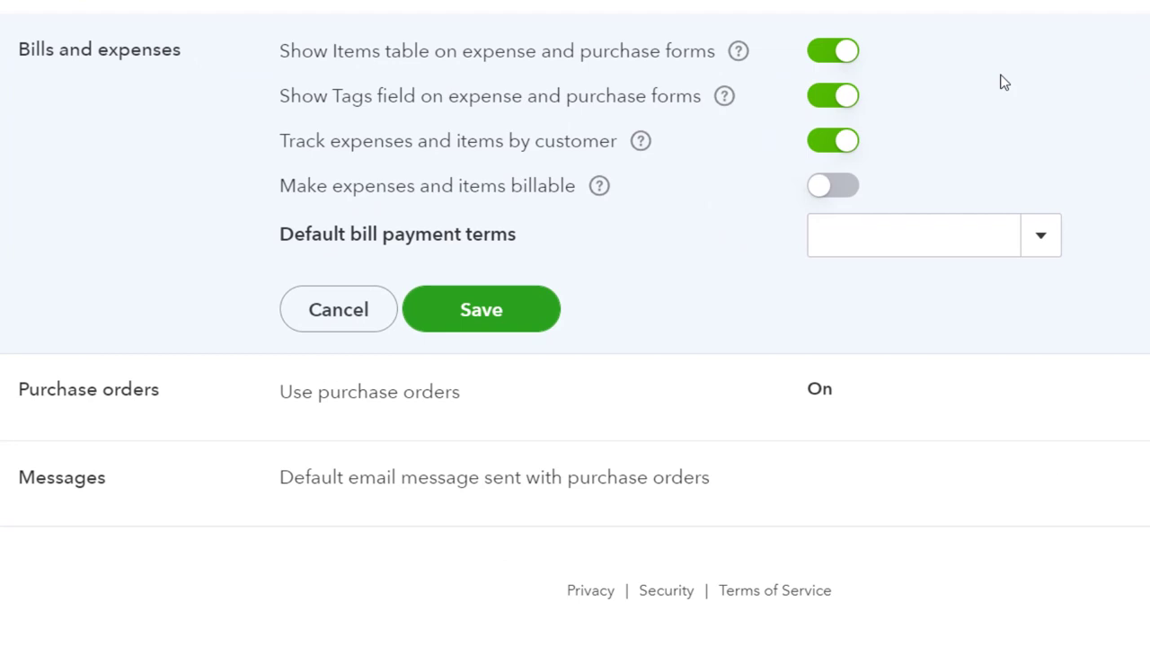
- Read the help notes for the items table, tags field, customer tracking and billable expenses options
click(738, 51)
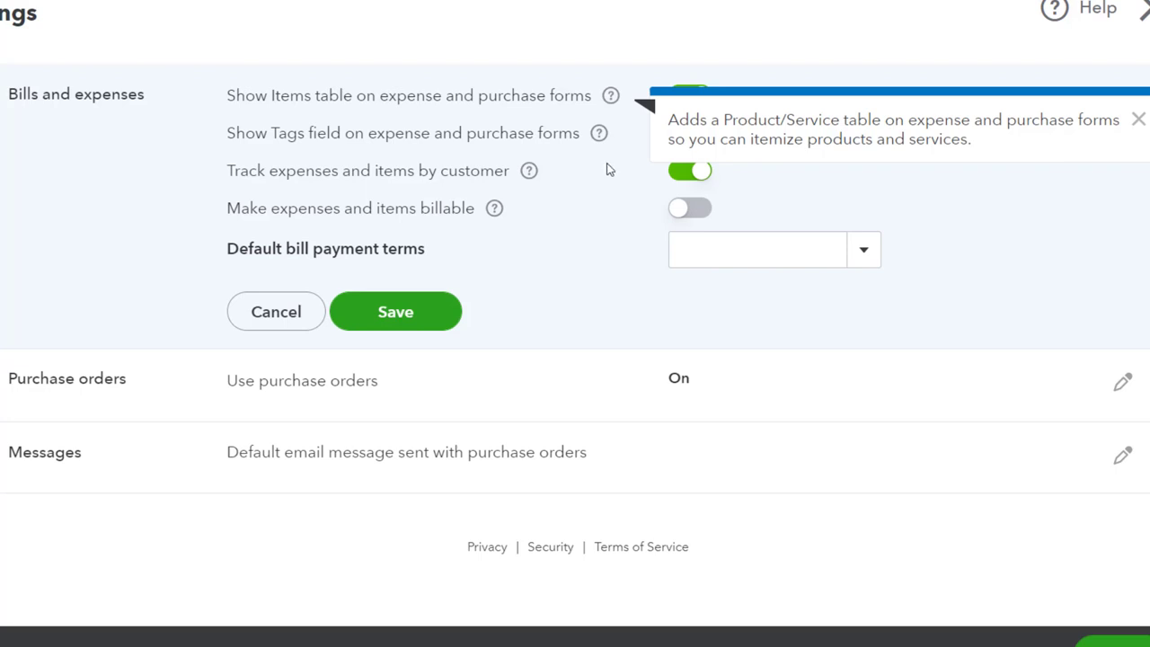
click(132, 204)
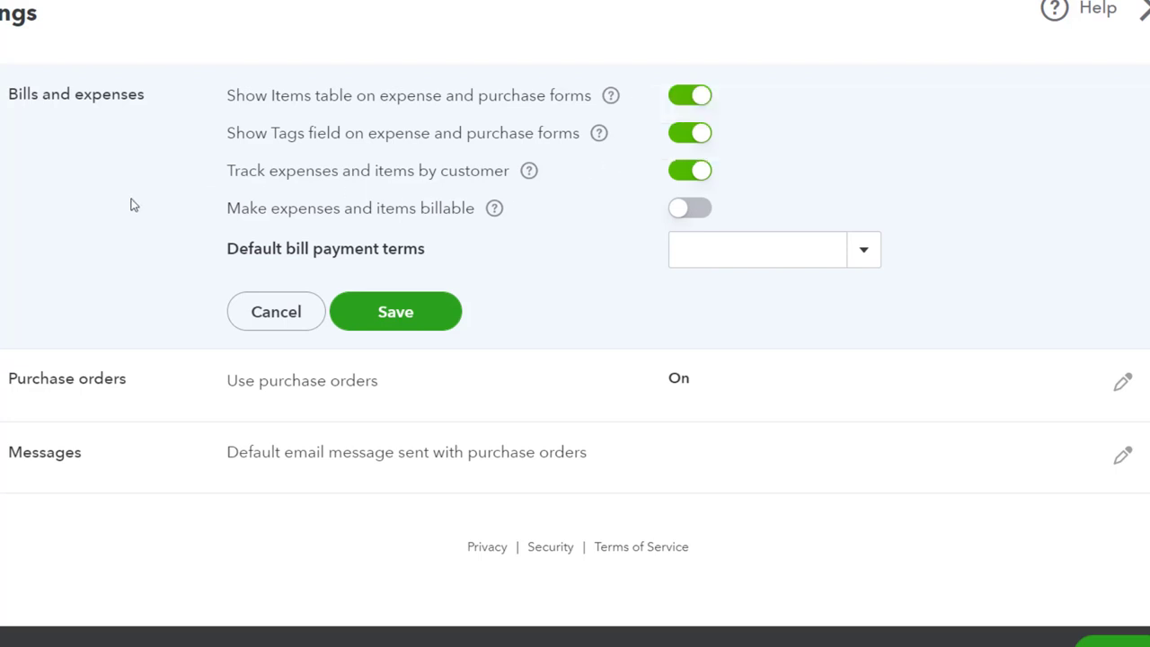
click(601, 137)
mouse_move(530, 172)
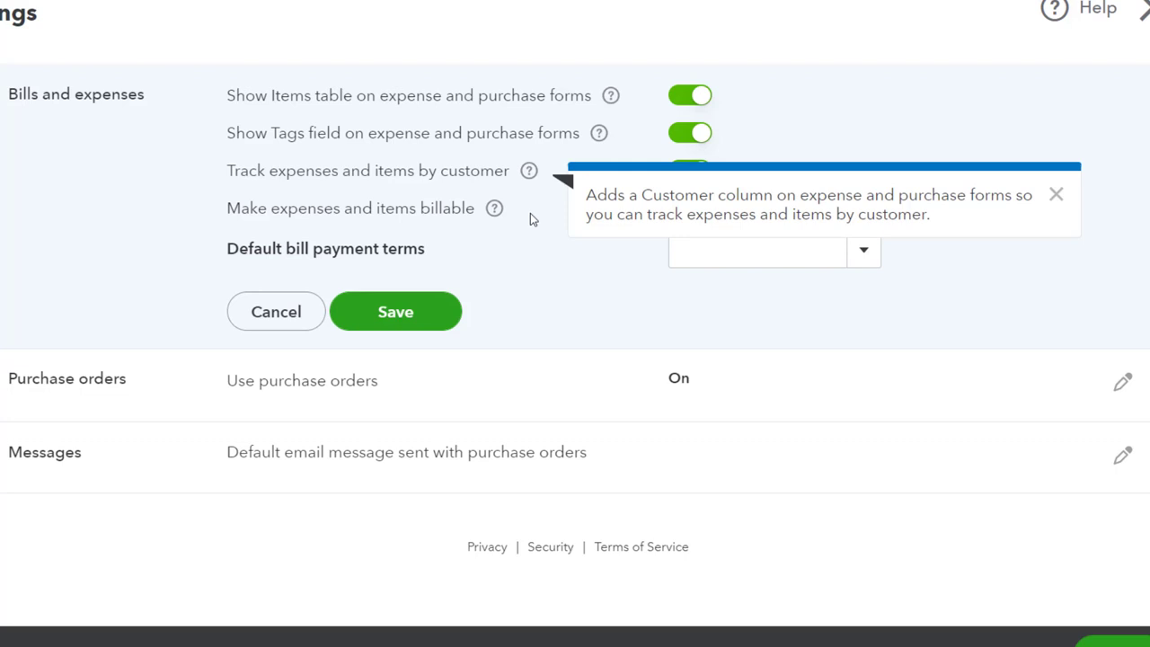
click(531, 214)
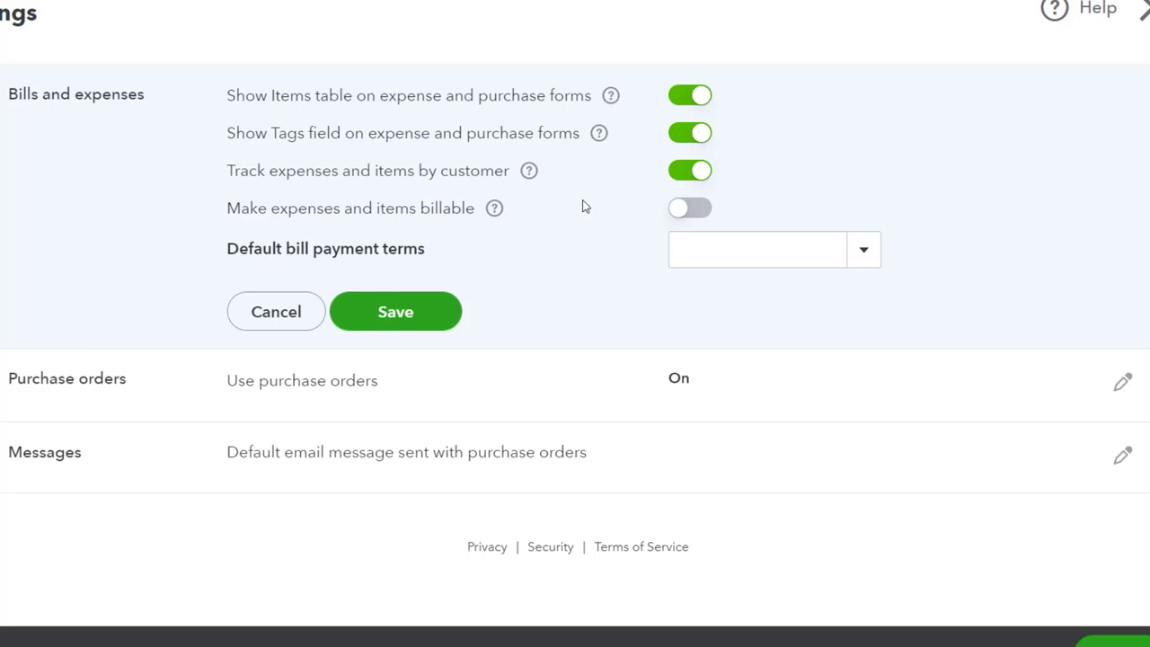
click(495, 208)
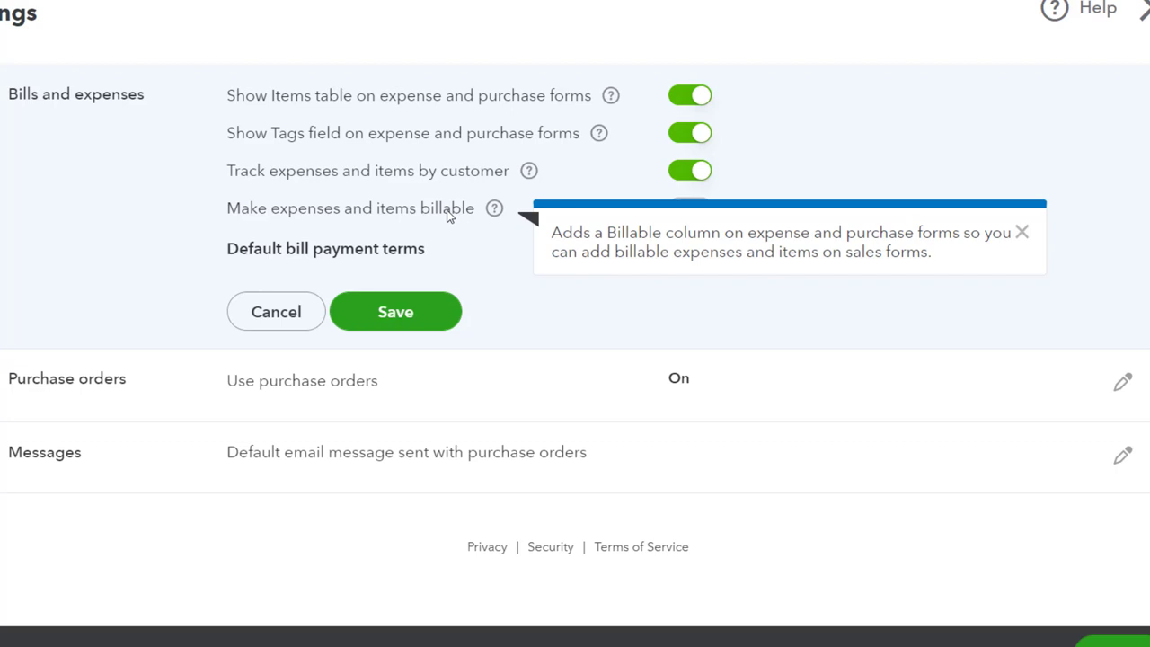
click(467, 236)
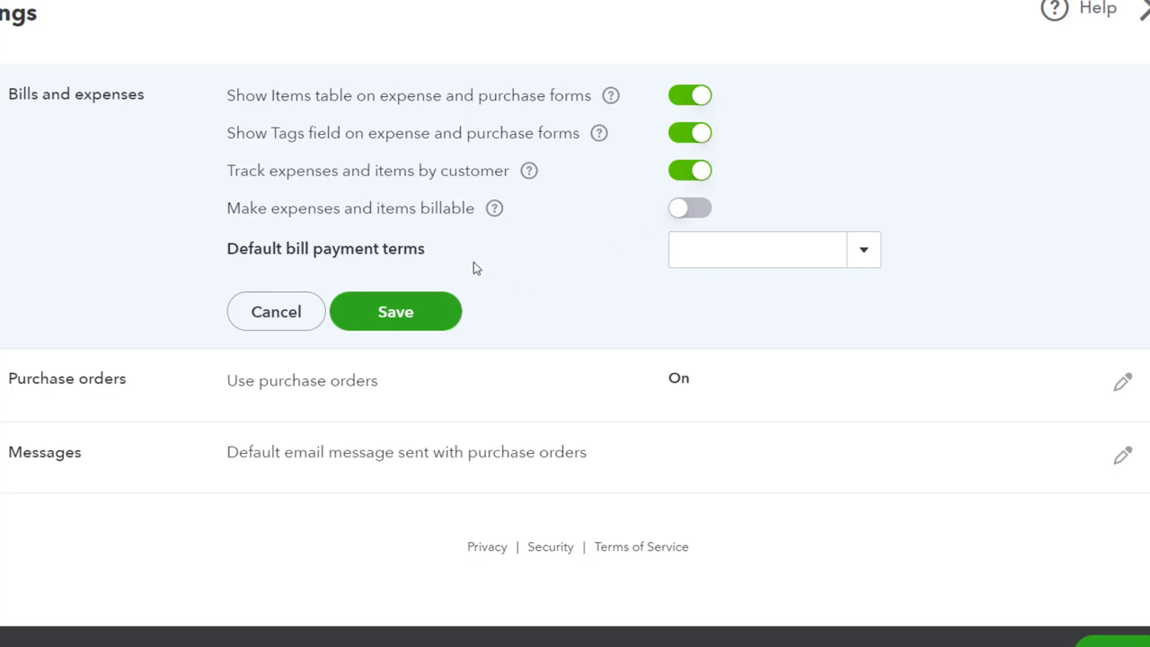
- Set the default bill payment terms to Net 30 and save the bills and expenses settings
click(868, 251)
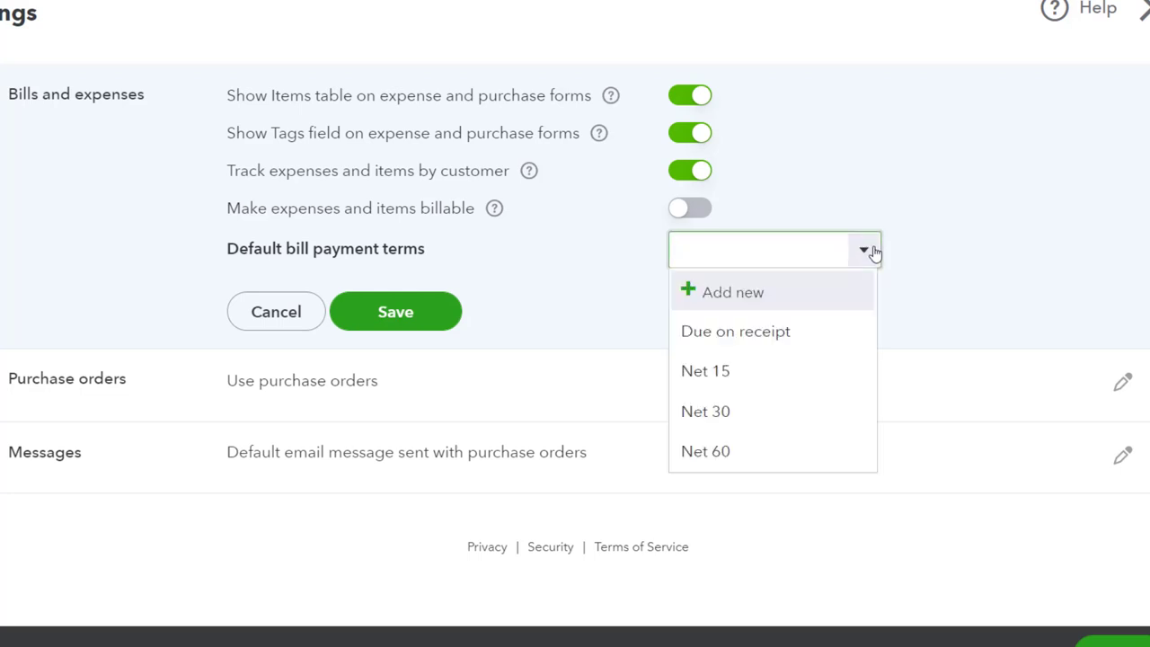
click(724, 414)
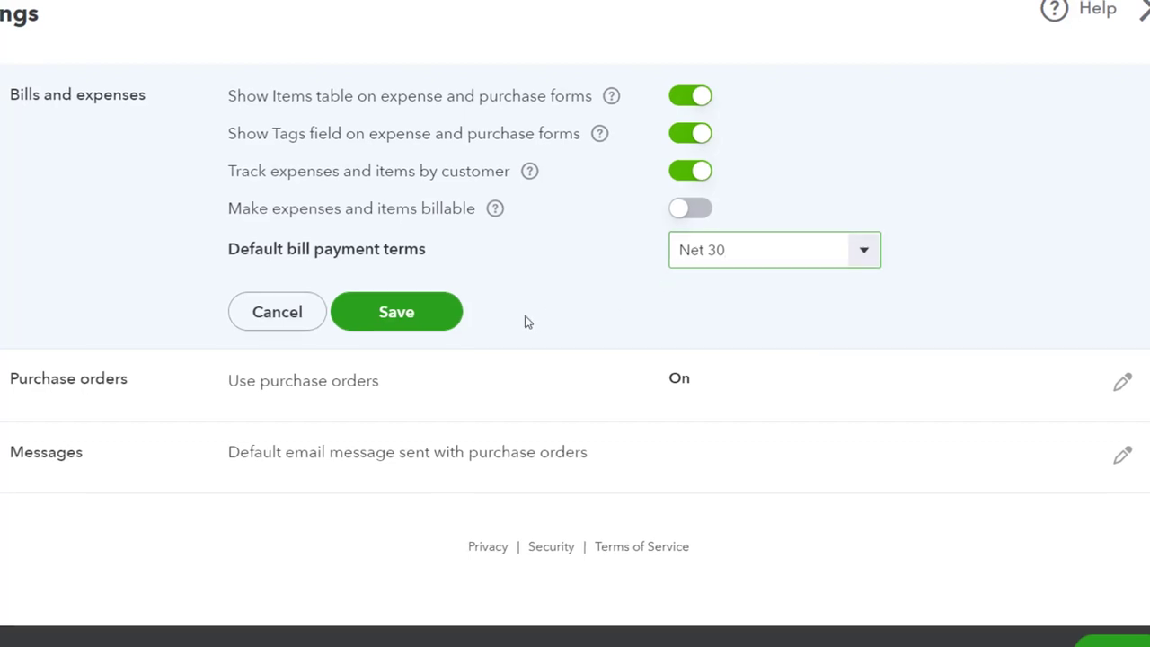
click(419, 322)
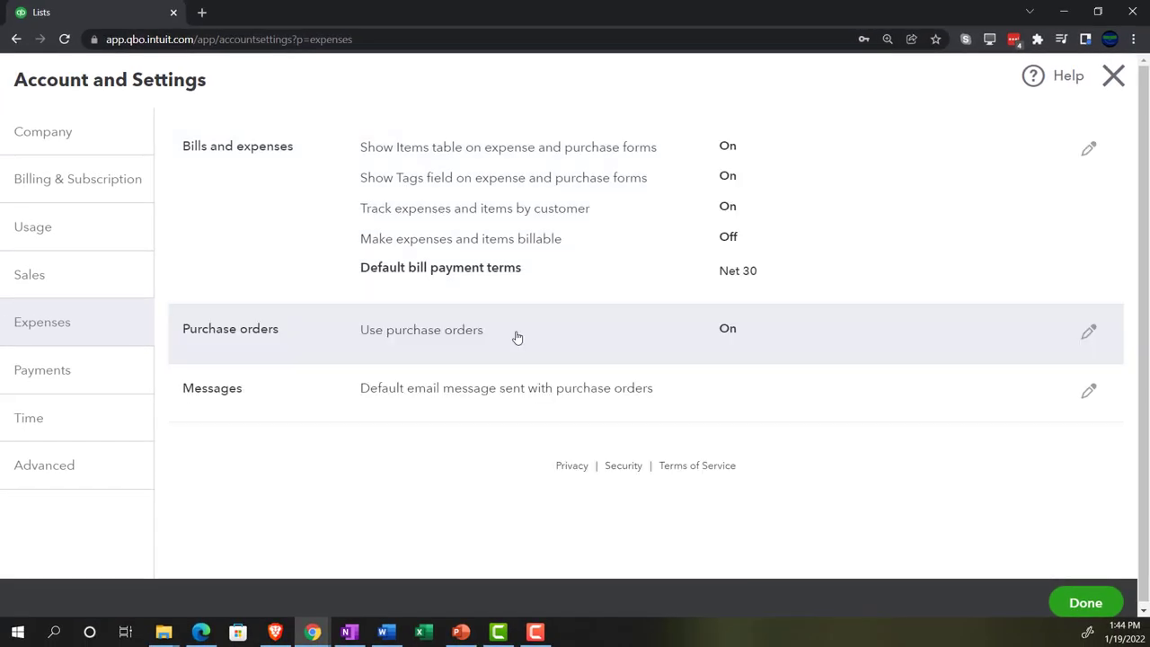
- Open the purchase orders settings and read the help note on custom transaction numbers
click(374, 350)
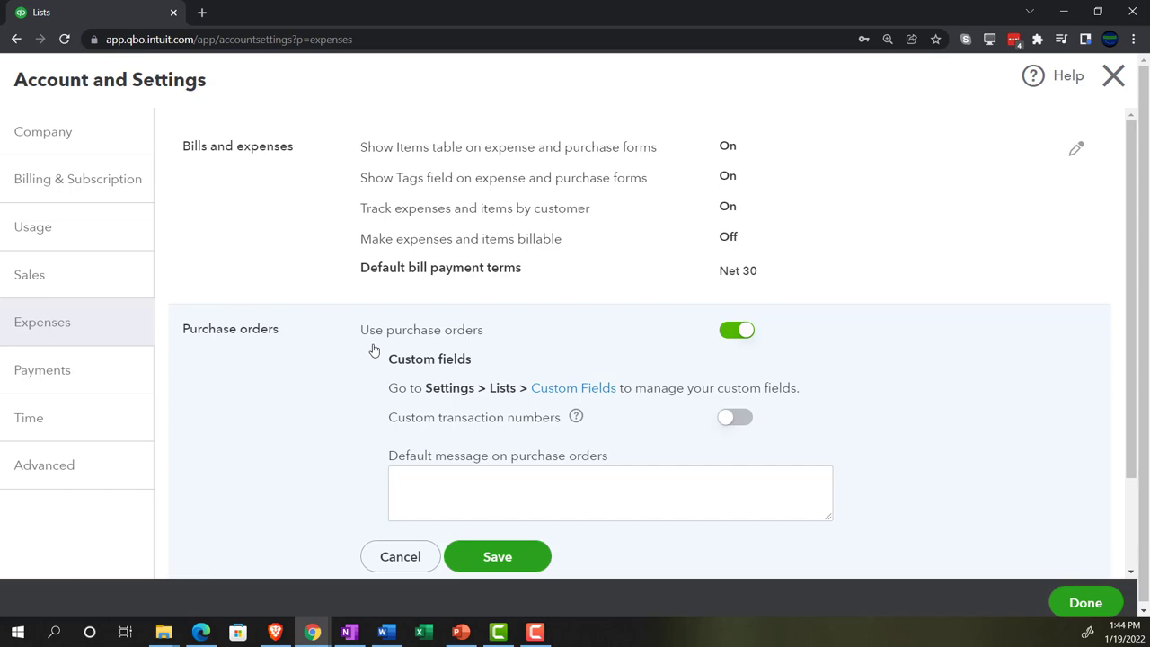
scroll(373, 349, down, 1)
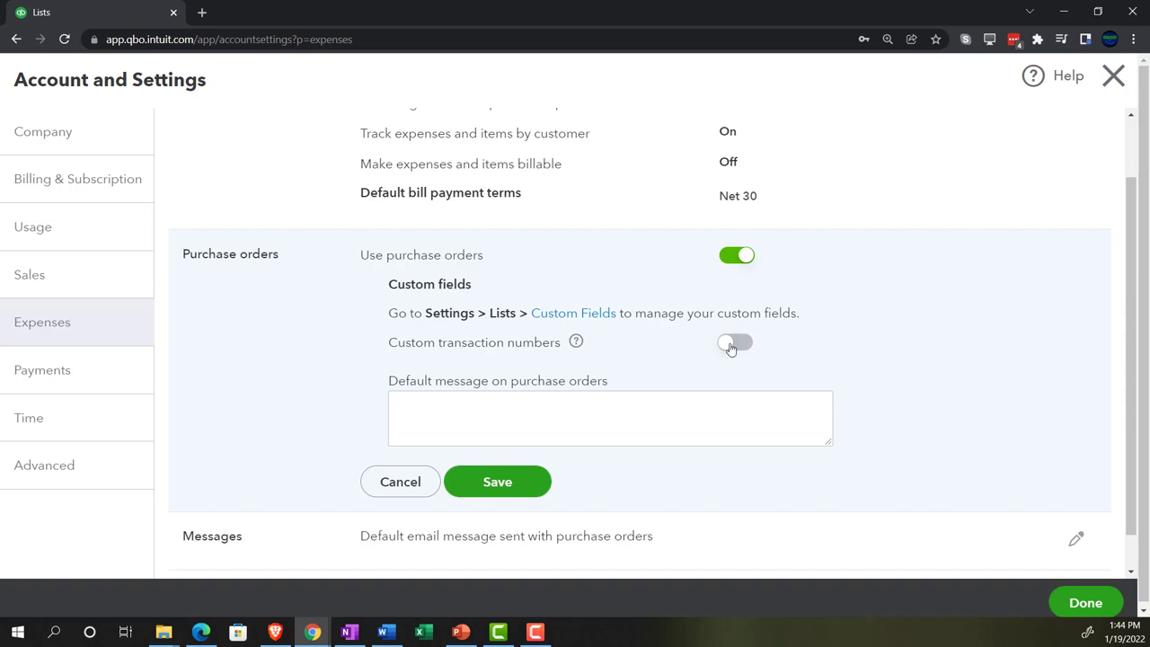
click(575, 344)
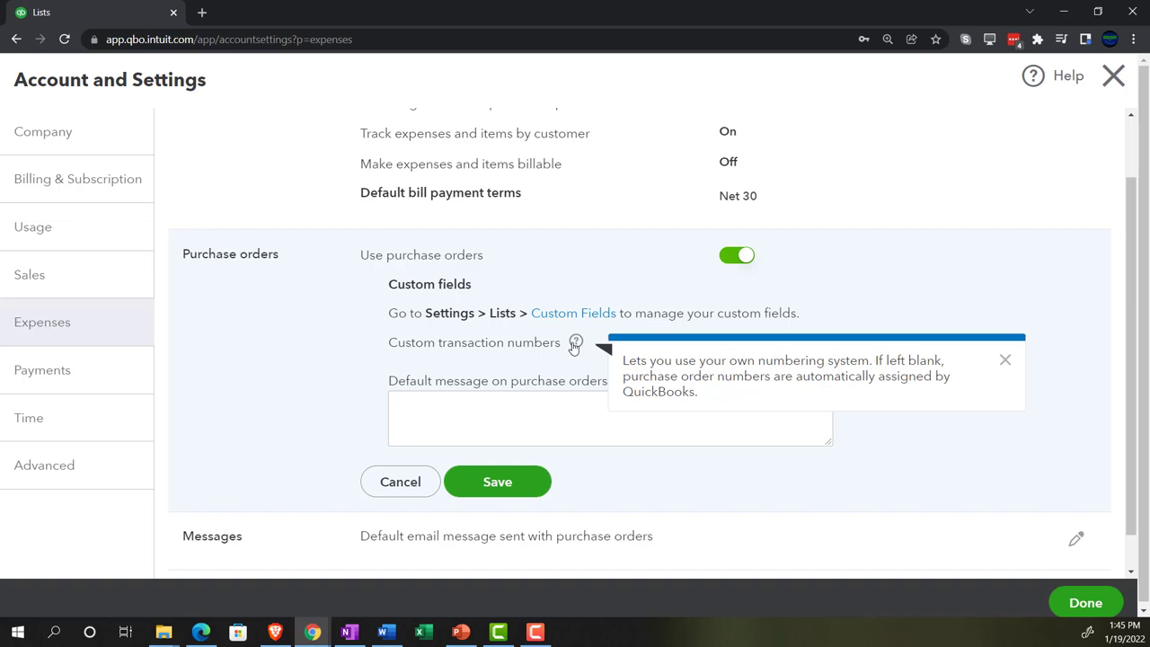
click(316, 364)
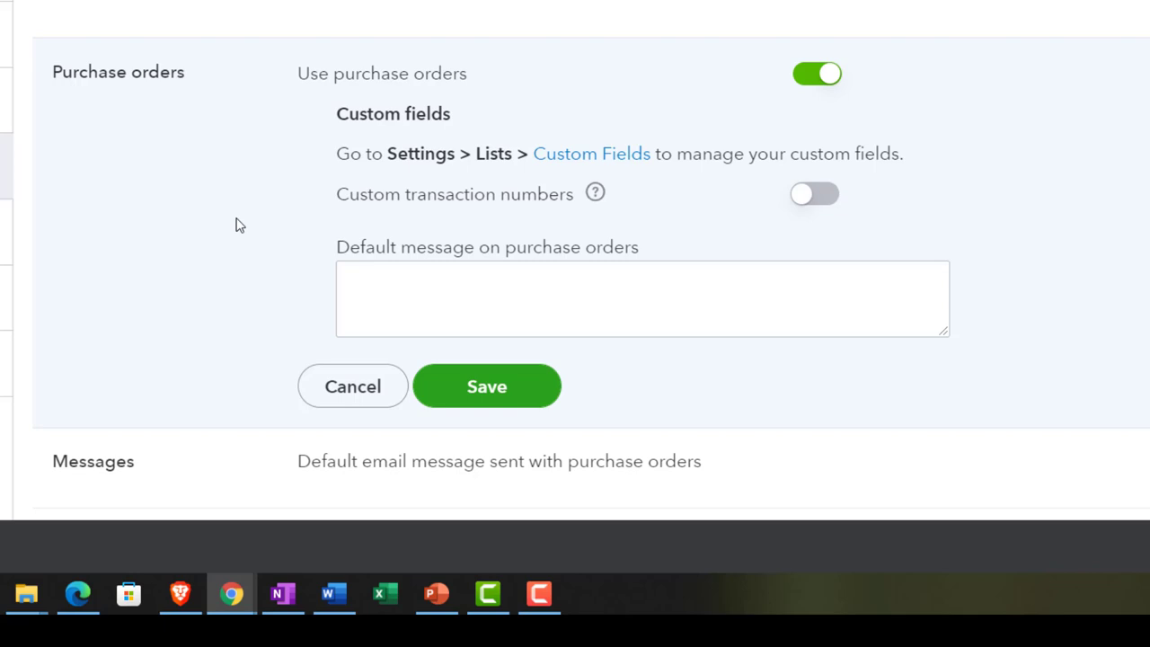
scroll(236, 224, down, 1)
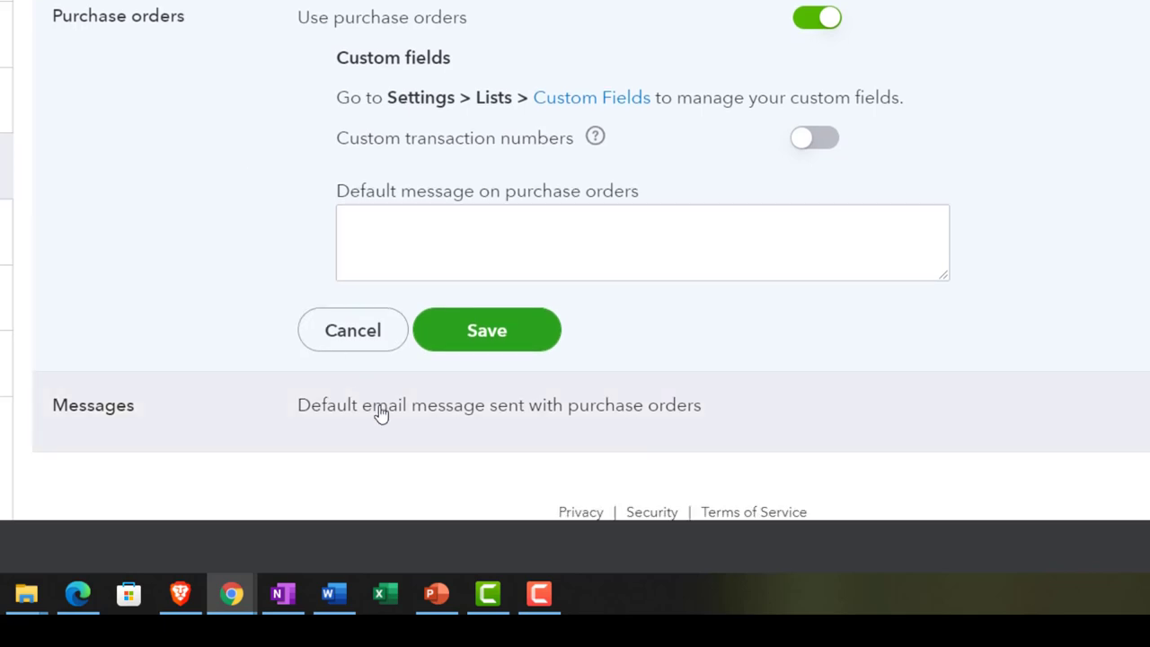
- Open the default purchase order email message and review its greeting name choices, message text and copy recipient fields
click(382, 412)
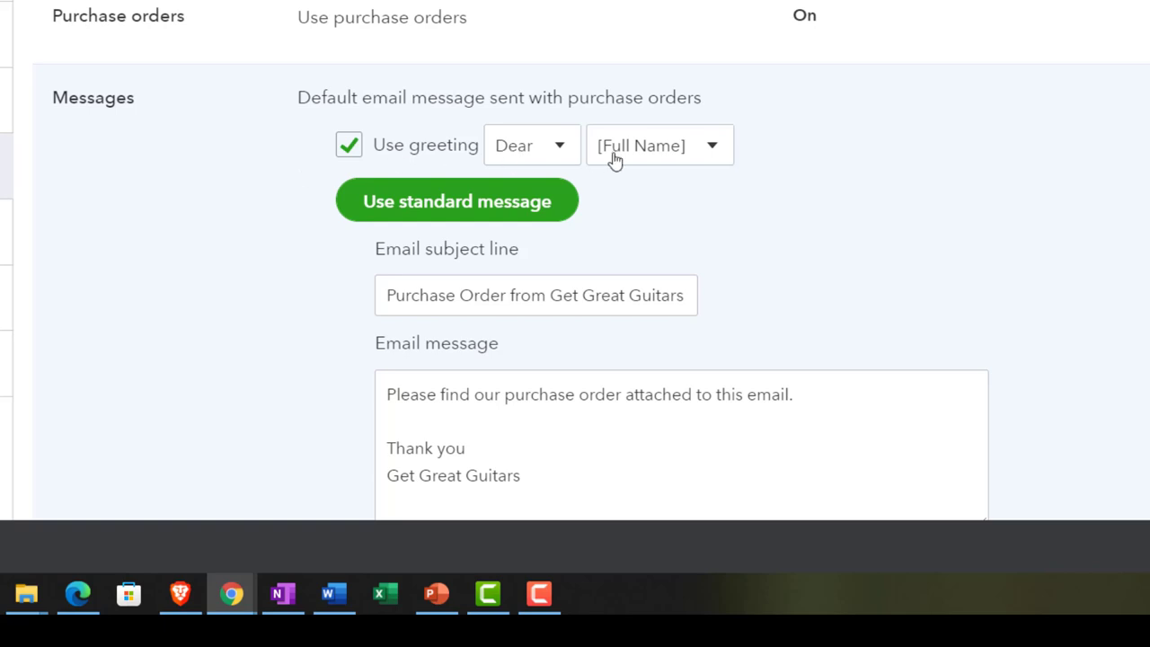
click(710, 147)
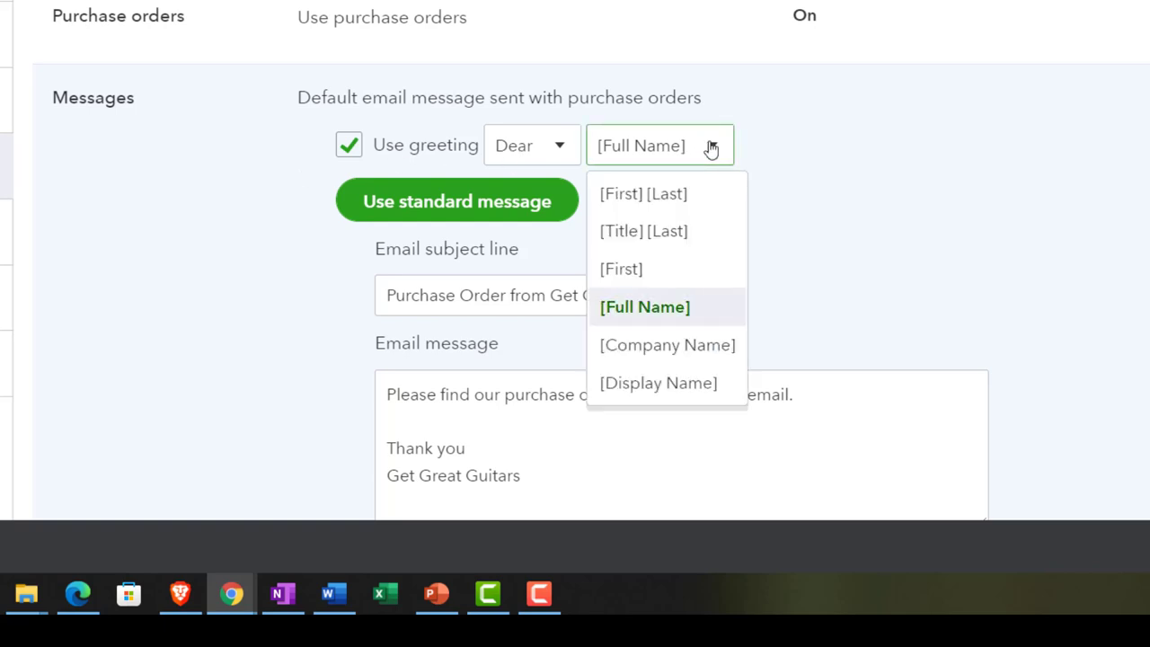
click(710, 147)
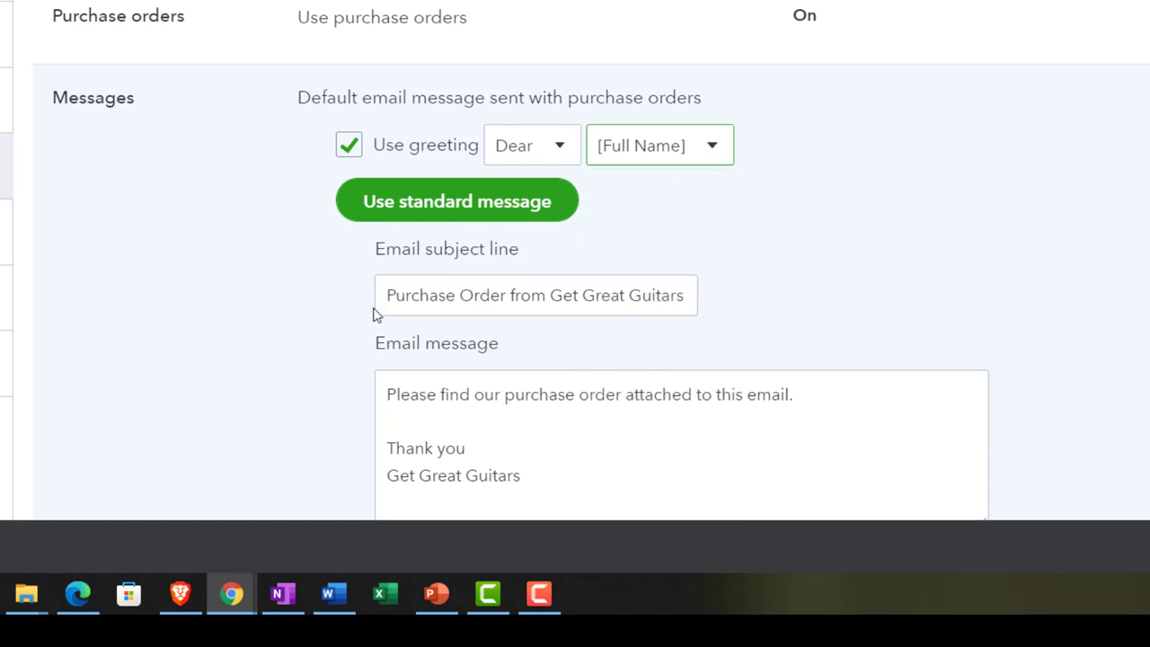
scroll(376, 315, down, 1)
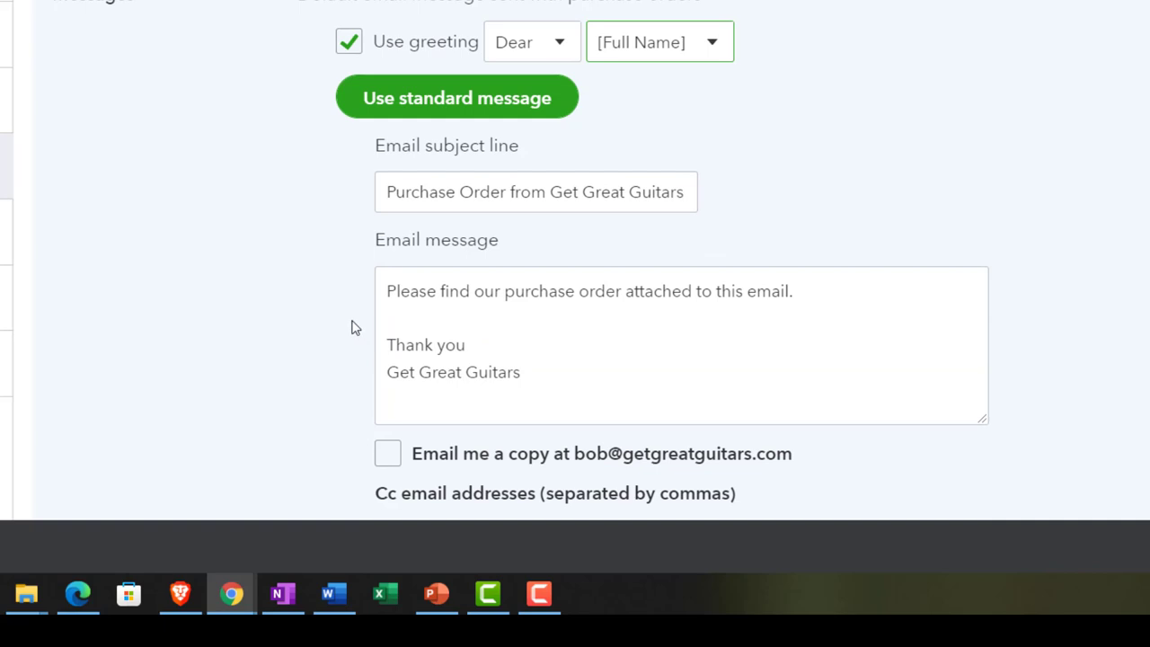
scroll(352, 328, down, 1)
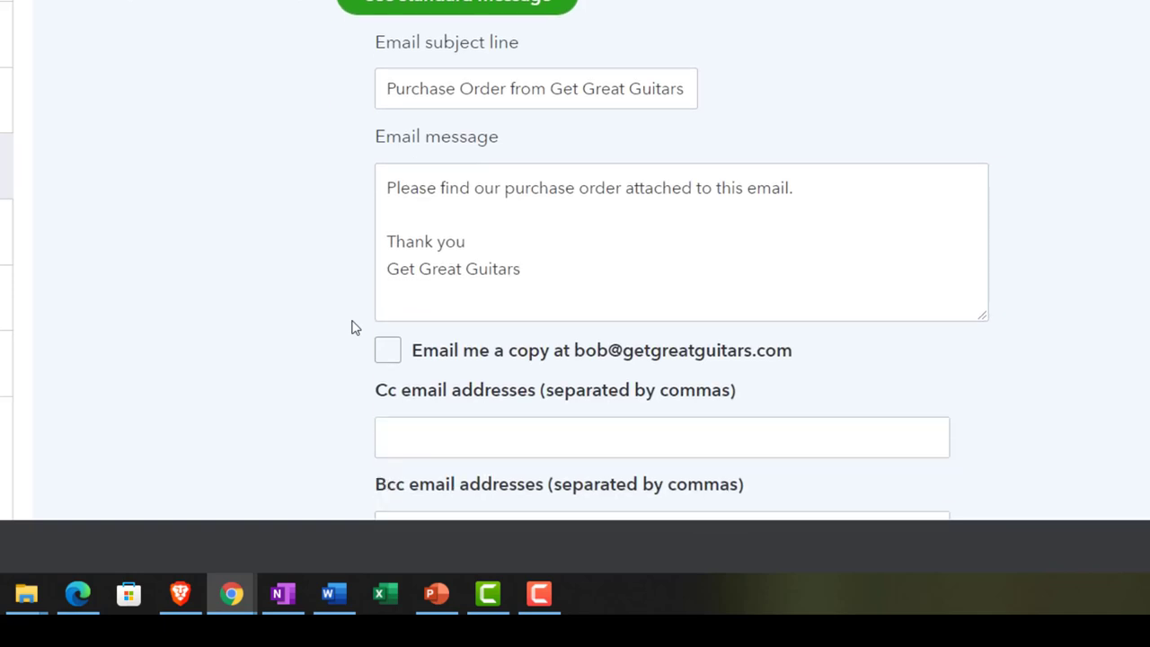
scroll(352, 327, down, 1)
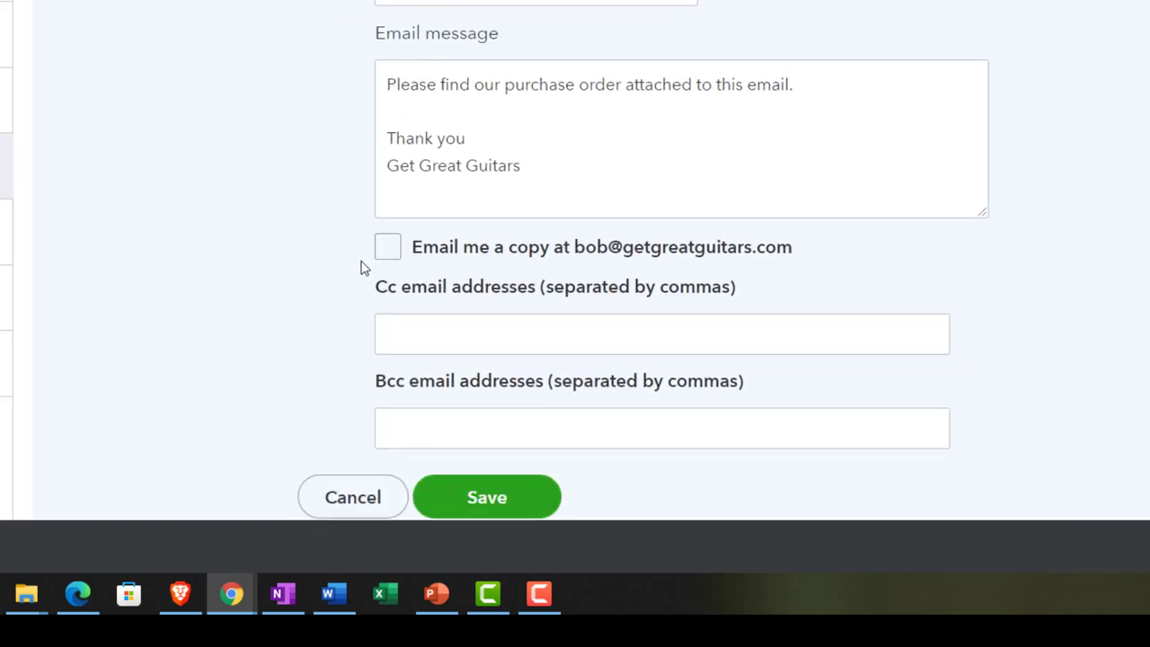
scroll(360, 267, down, 1)
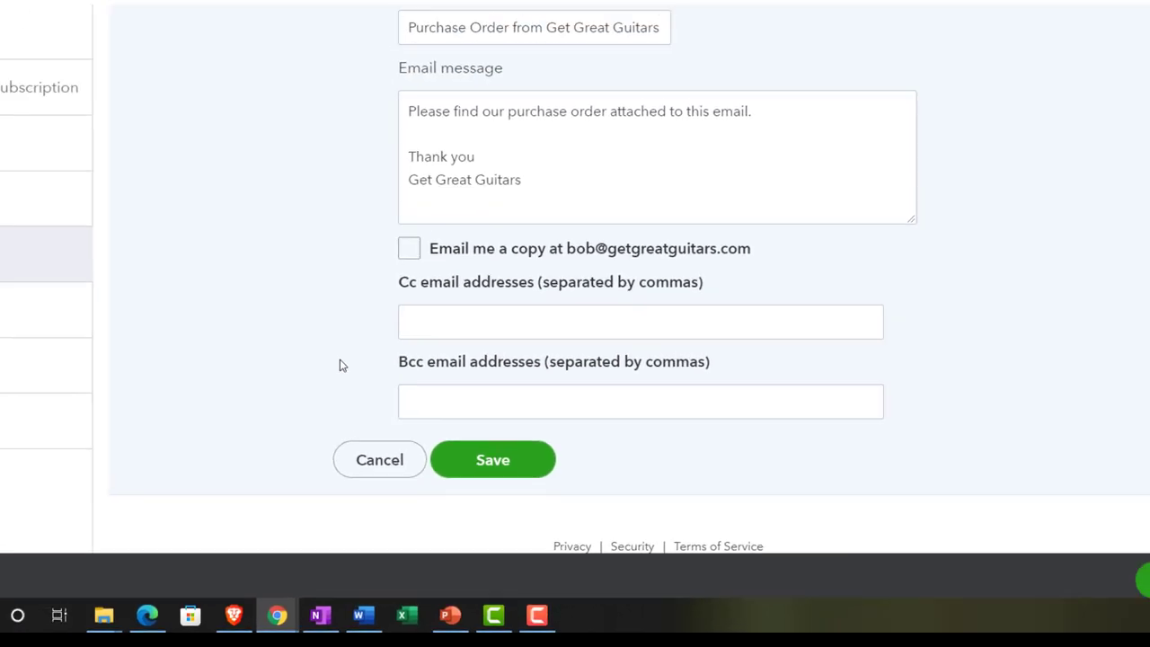
- View the Payments settings and read the Timesheet help notes on billable time and showing the billing rate
click(69, 377)
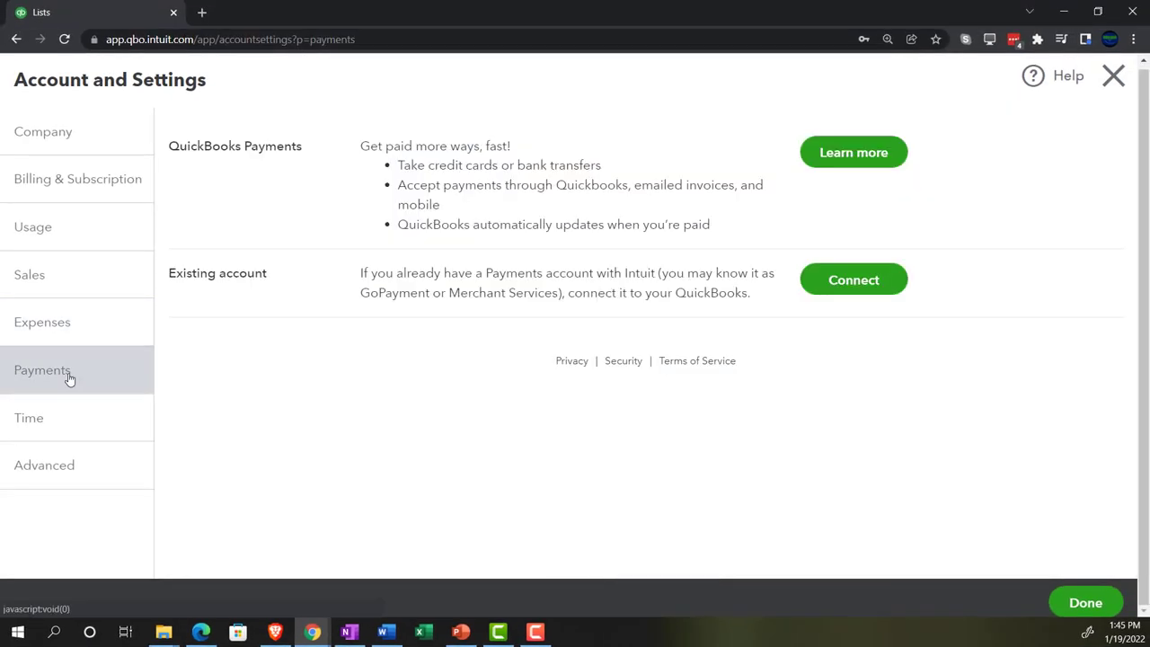
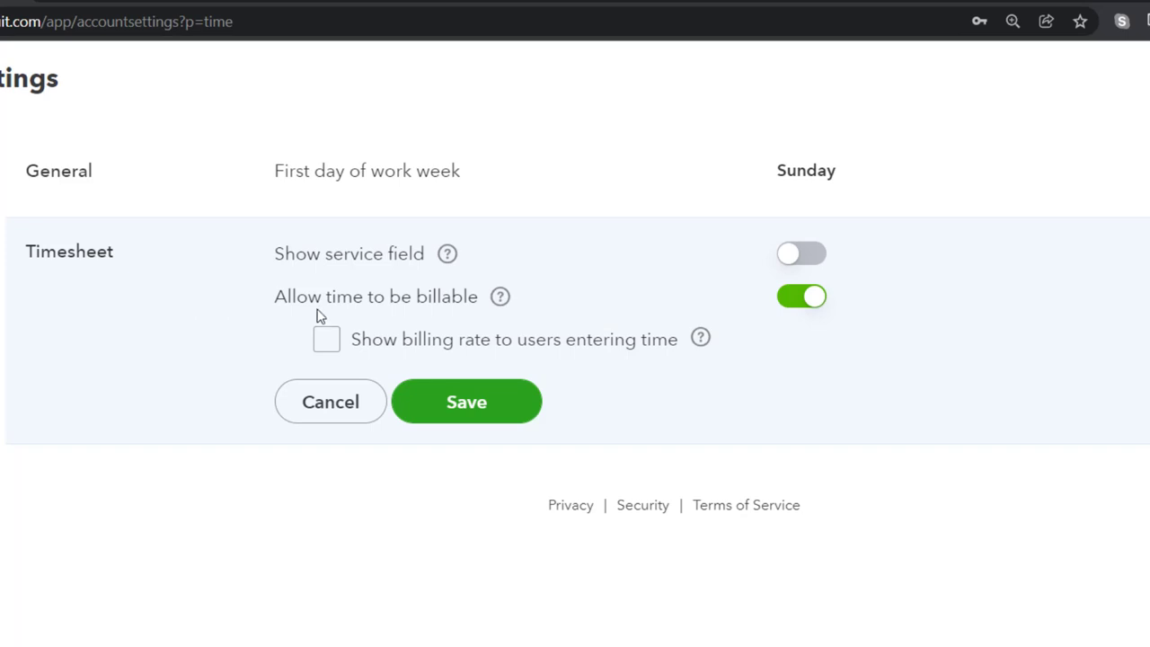
mouse_move(505, 302)
mouse_move(700, 340)
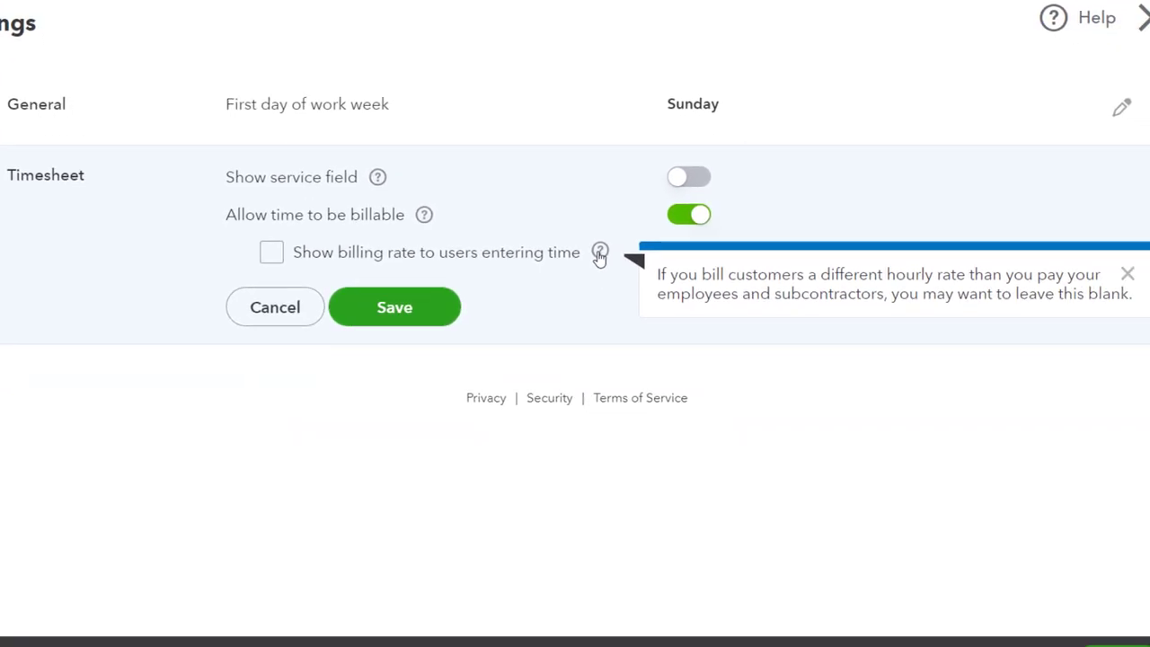
click(582, 291)
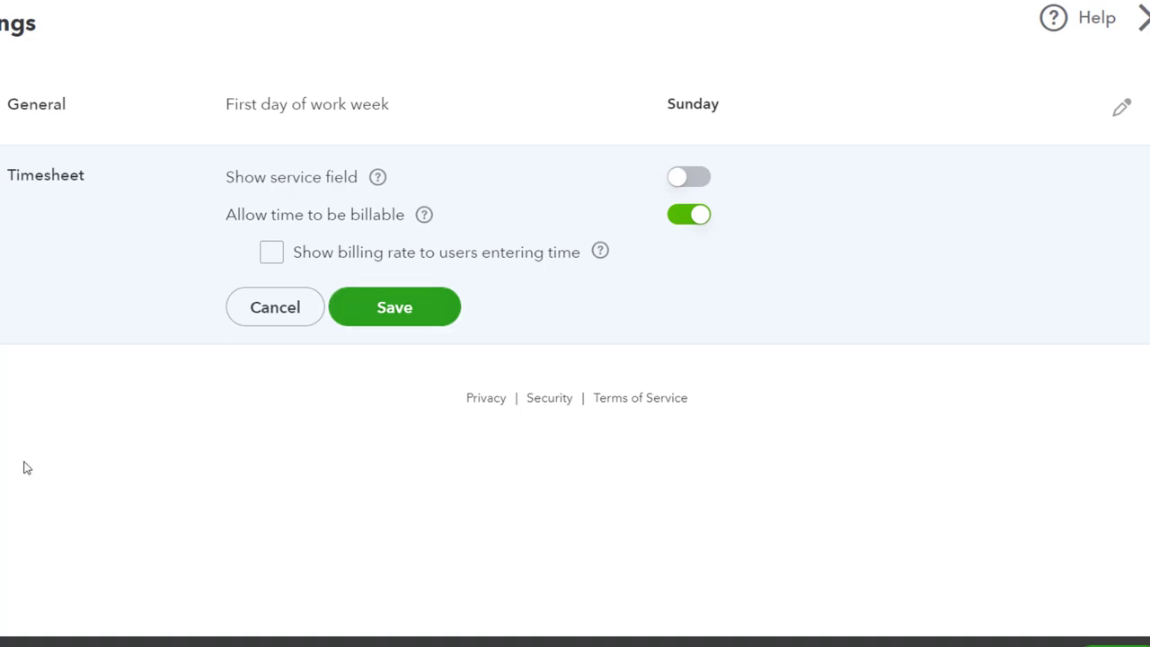
- In the Advanced accounting settings, choose January as the first month of the fiscal year and view the income tax year options
click(67, 479)
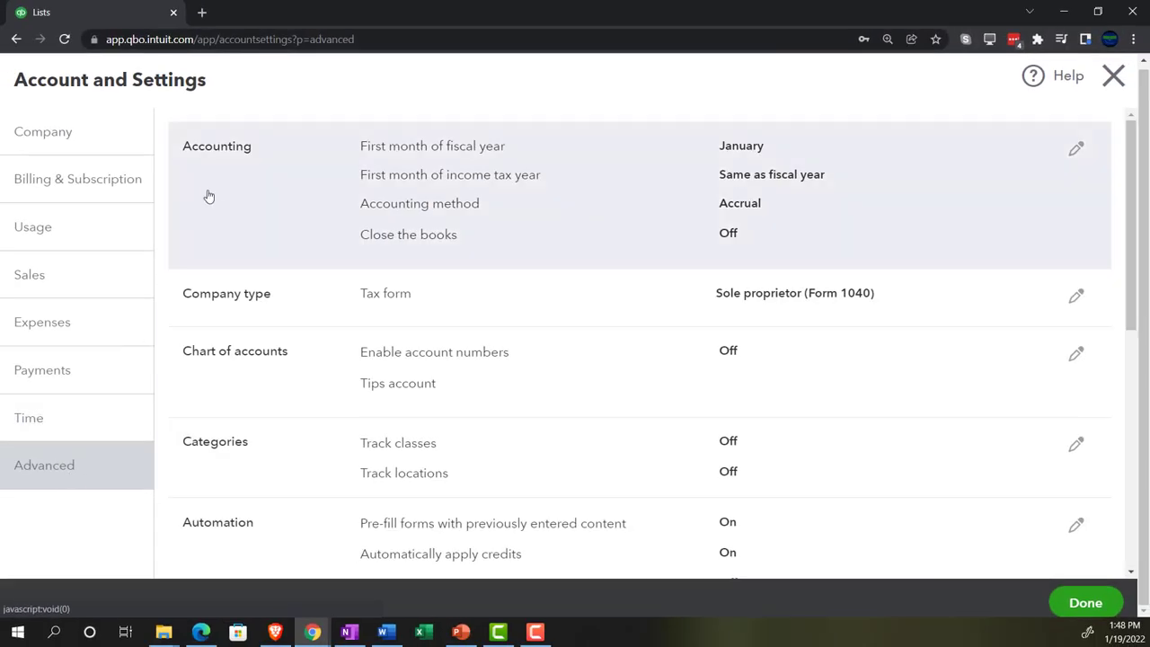
click(220, 190)
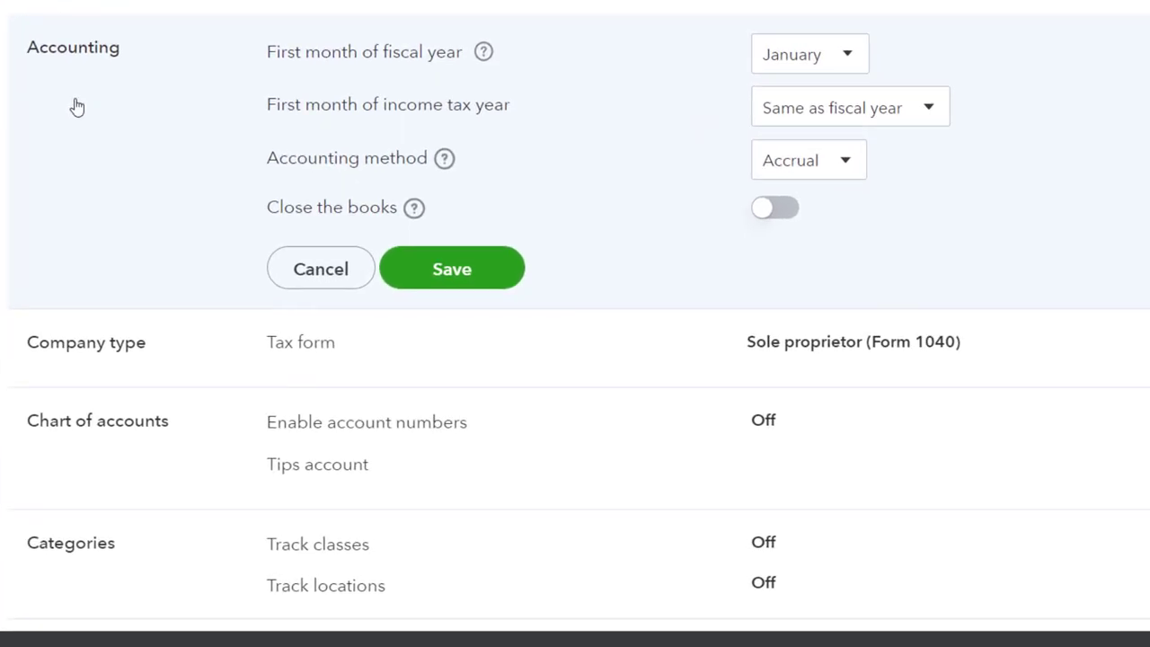
click(861, 55)
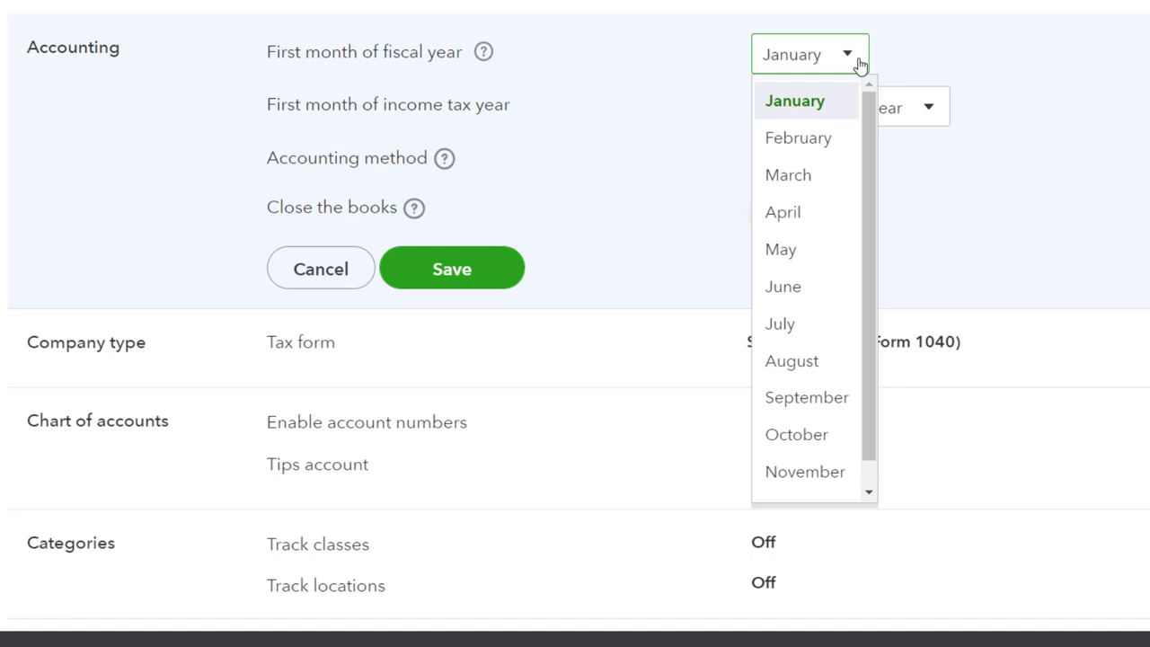
click(797, 104)
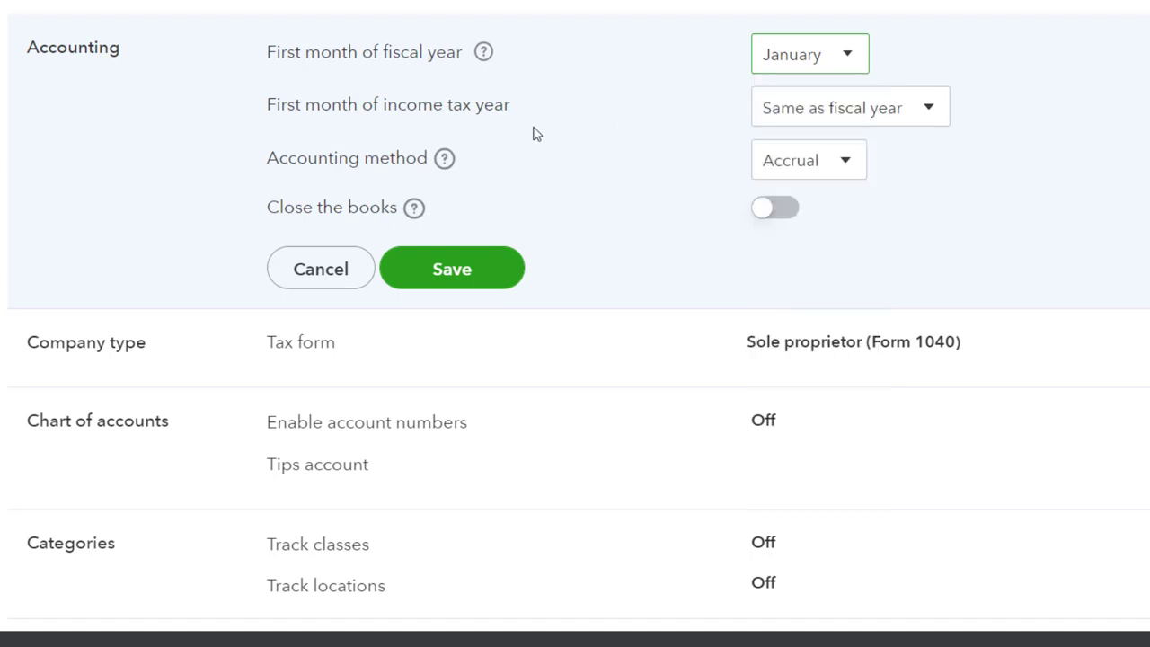
click(930, 114)
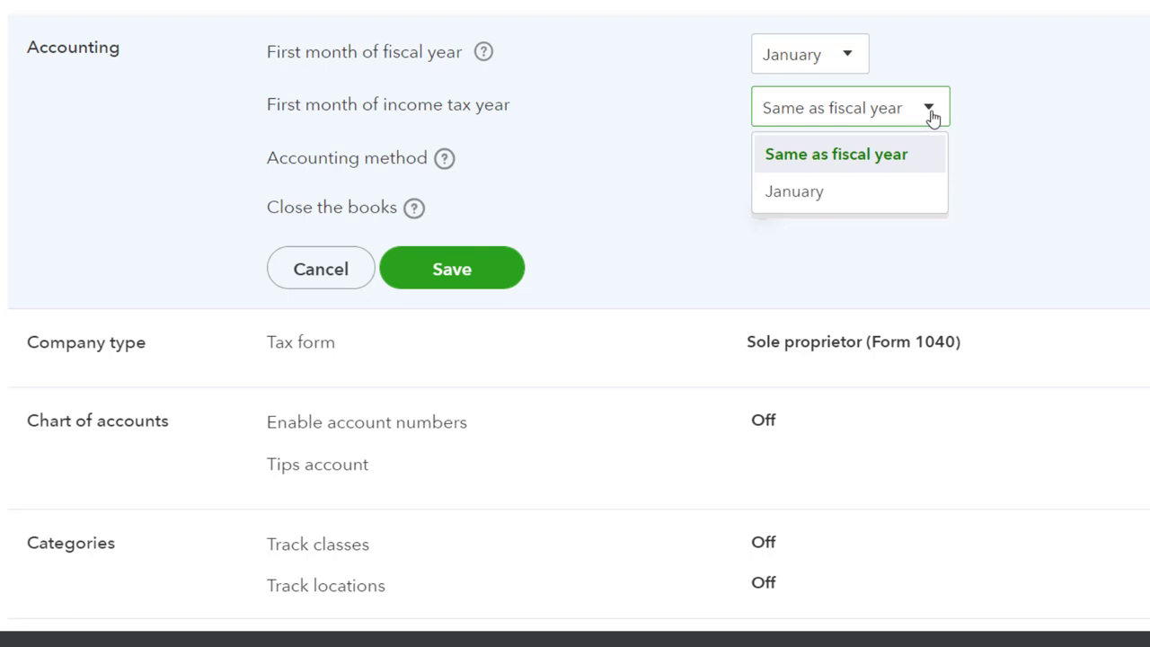
click(617, 142)
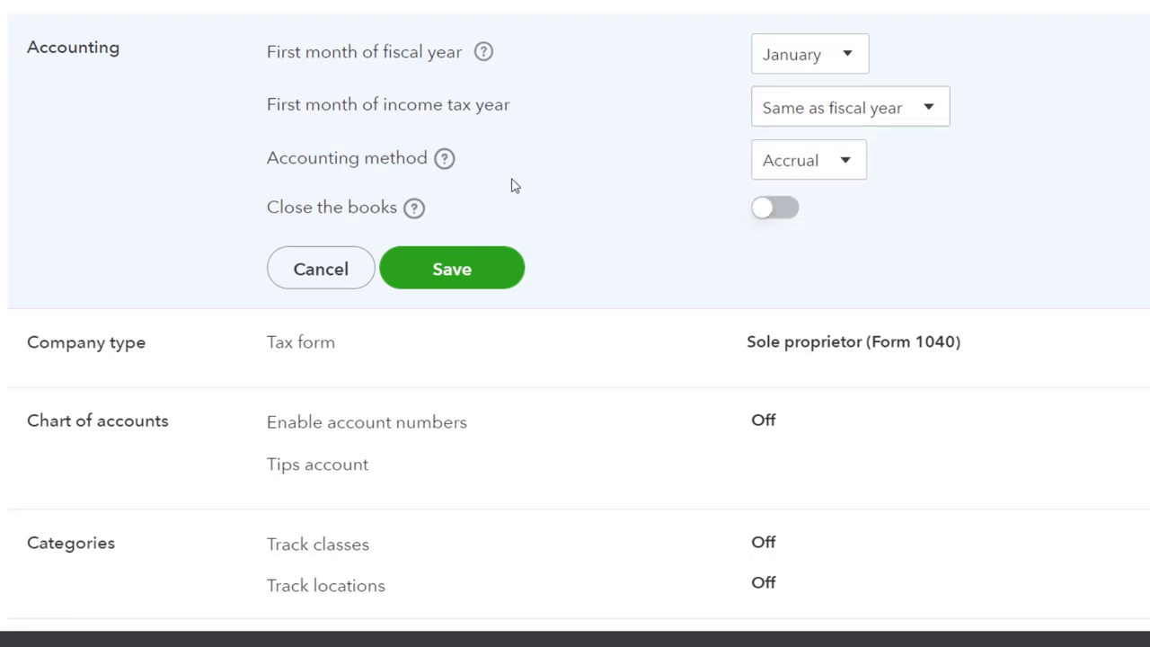
- View the accounting method choices and read the help article on closing the books
click(846, 169)
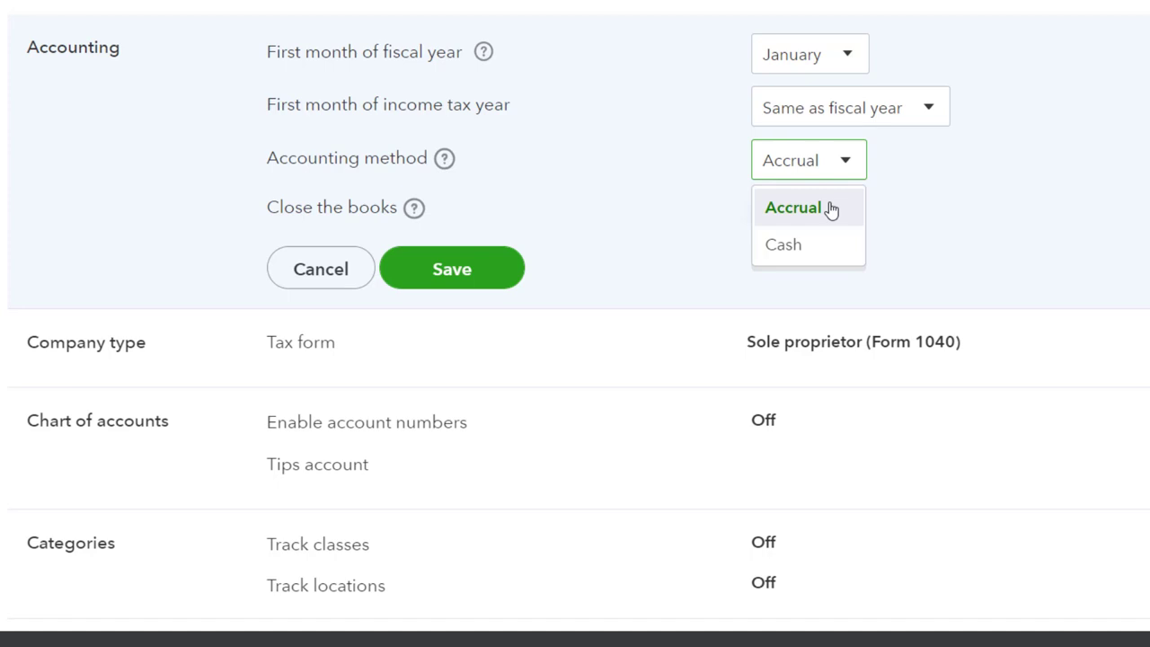
click(693, 216)
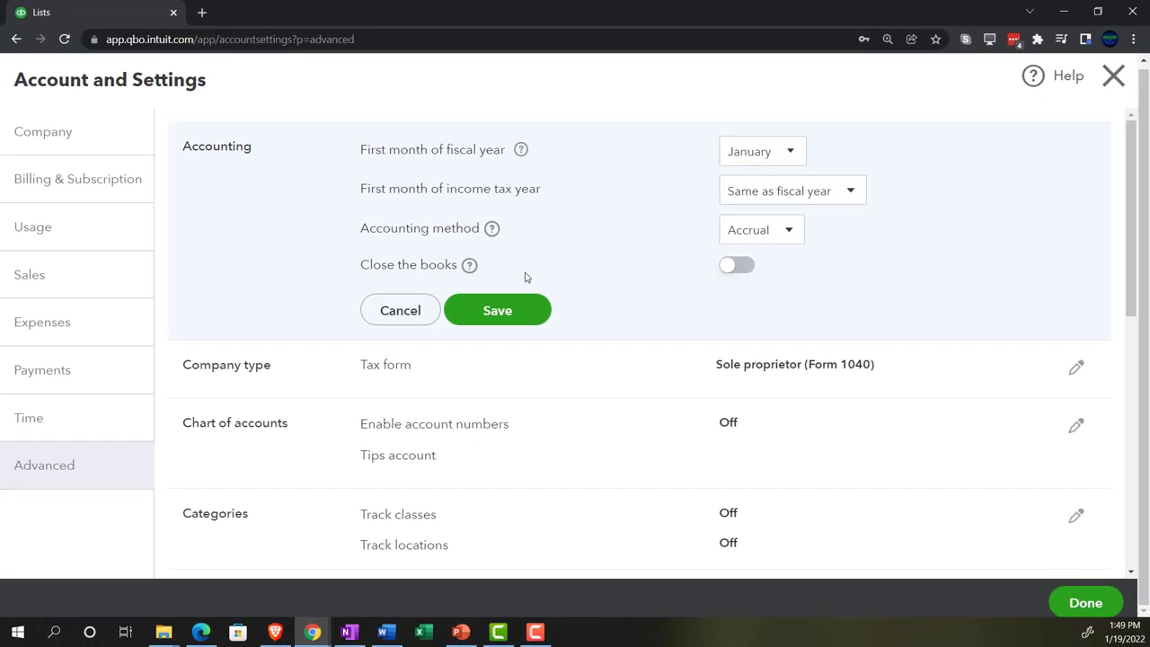
click(469, 266)
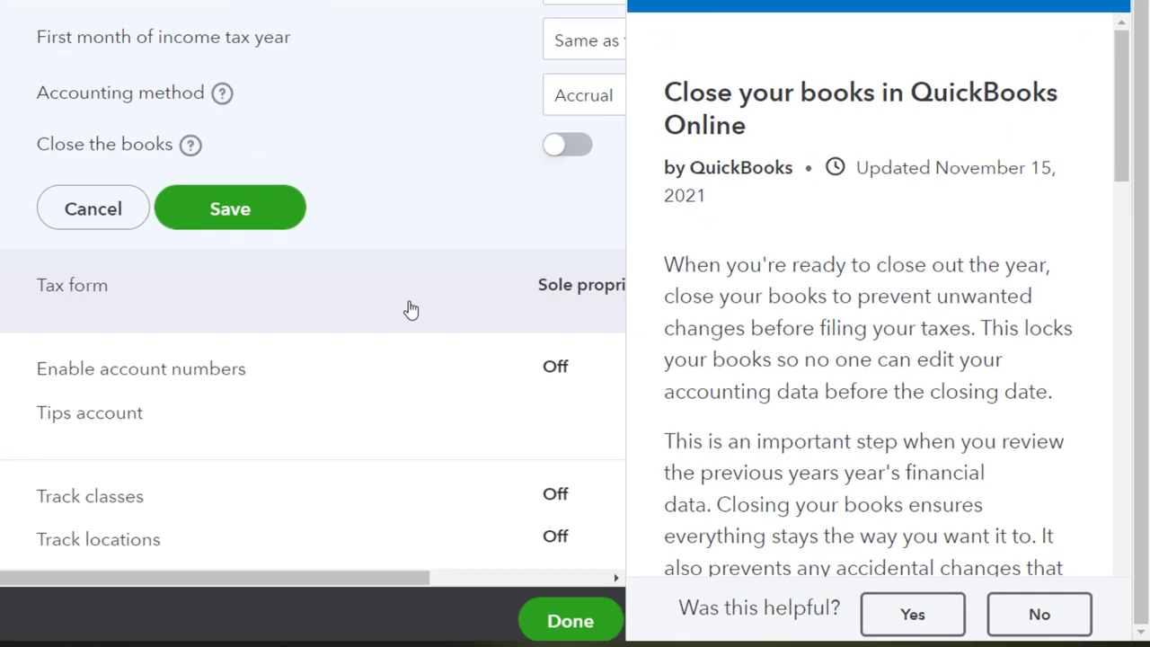
scroll(845, 411, down, 2)
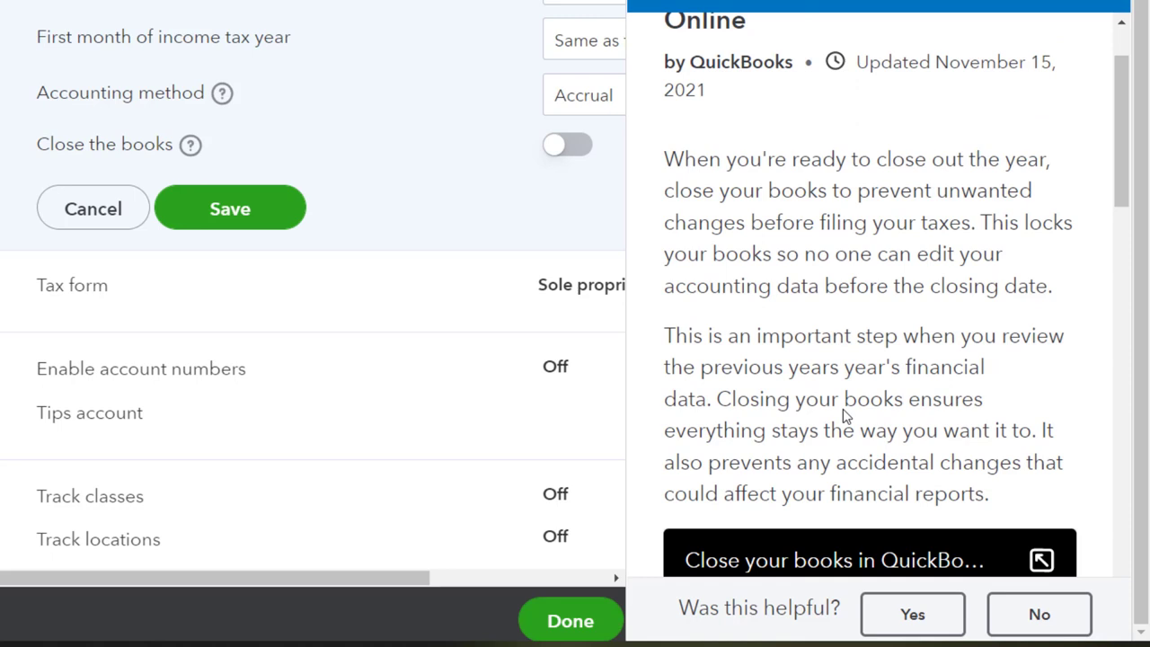
scroll(843, 409, down, 2)
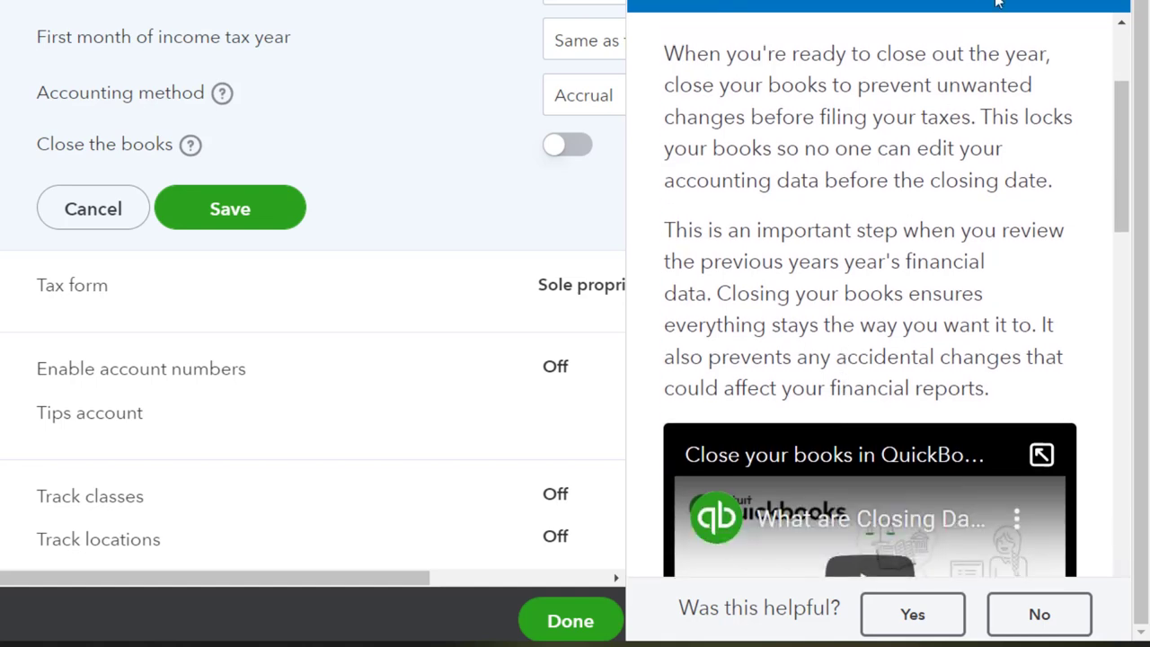
click(568, 227)
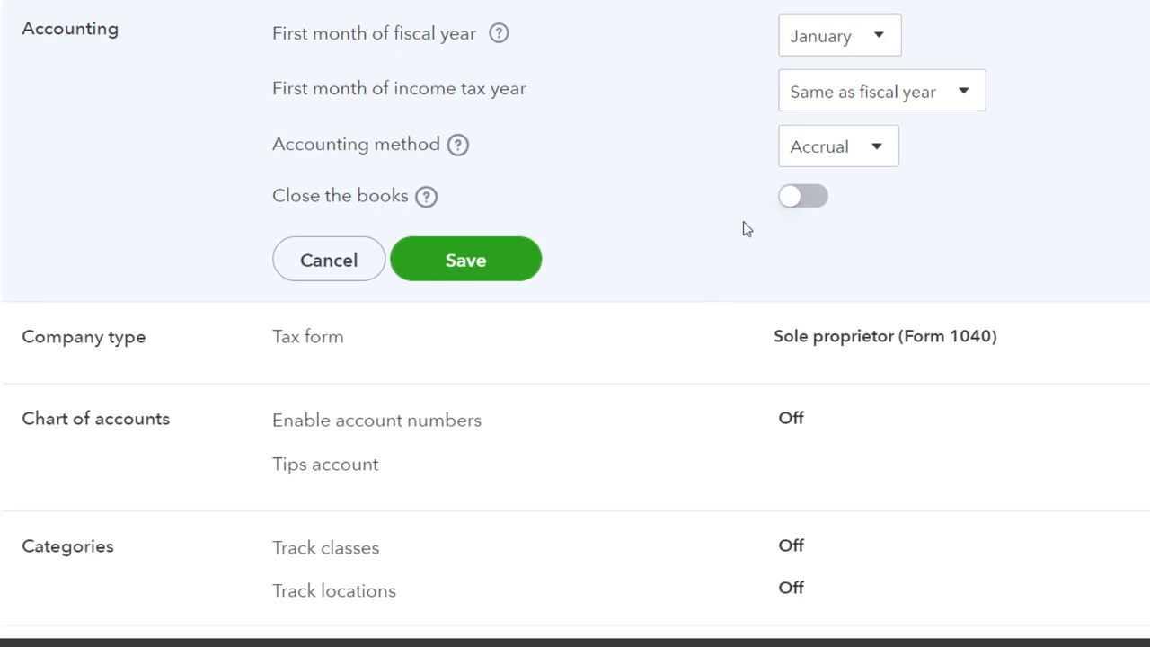
- Try turning on Close the books to examine its closing date options, and discard the unsaved change when switching to the Company type settings
click(799, 197)
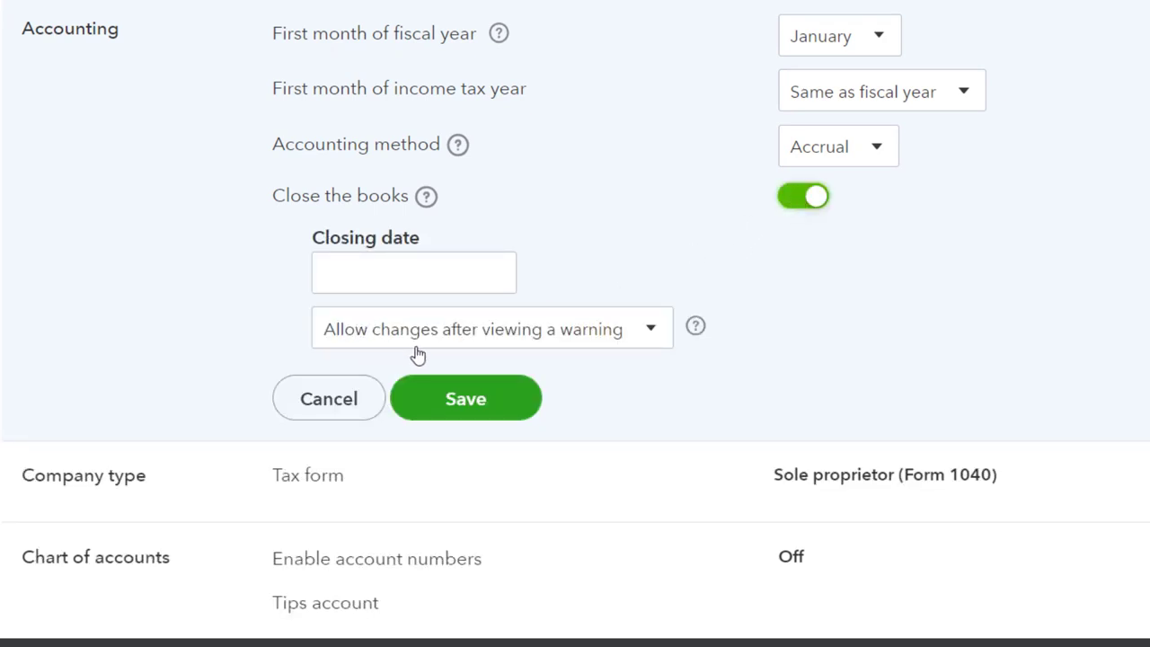
click(436, 280)
click(886, 332)
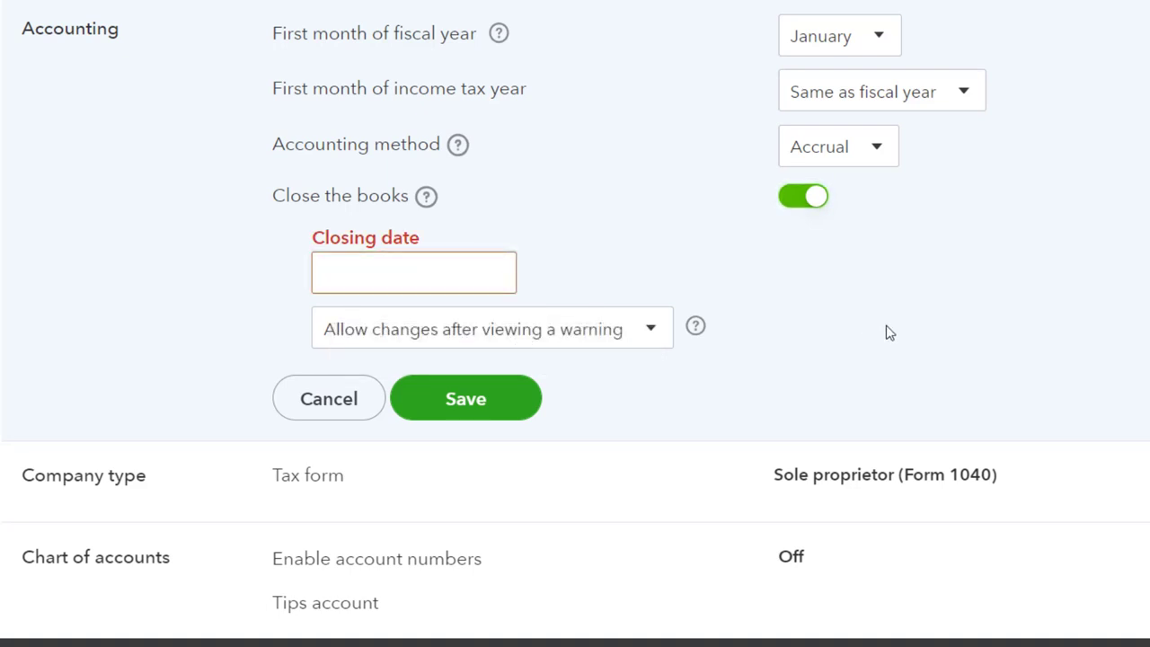
scroll(877, 330, down, 1)
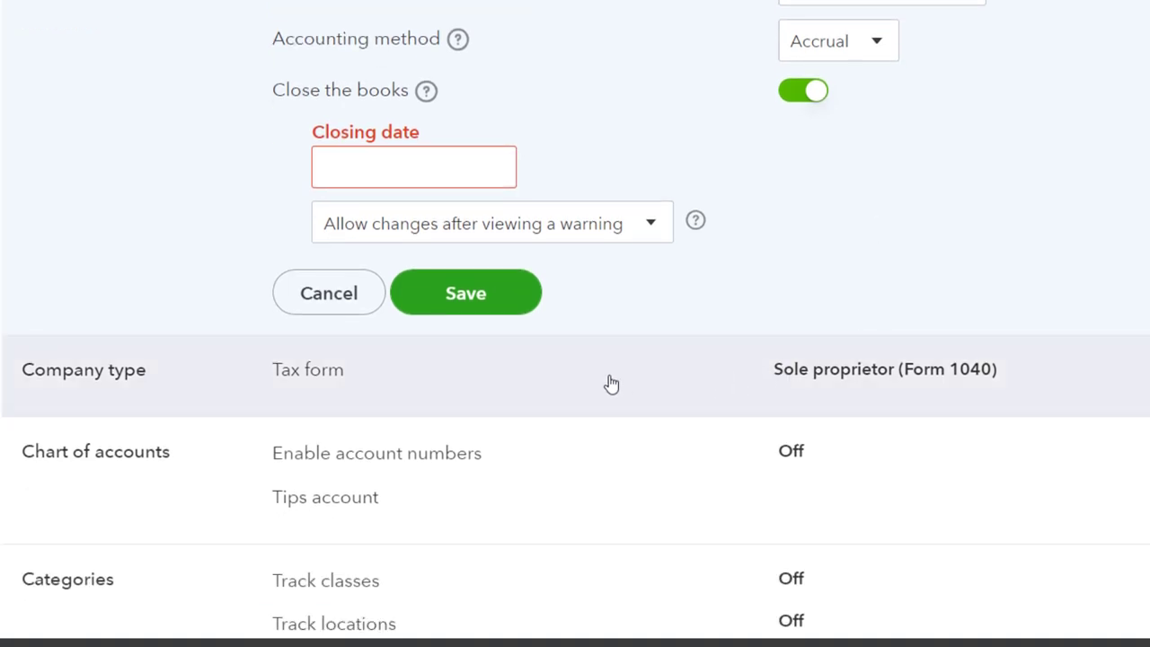
click(611, 384)
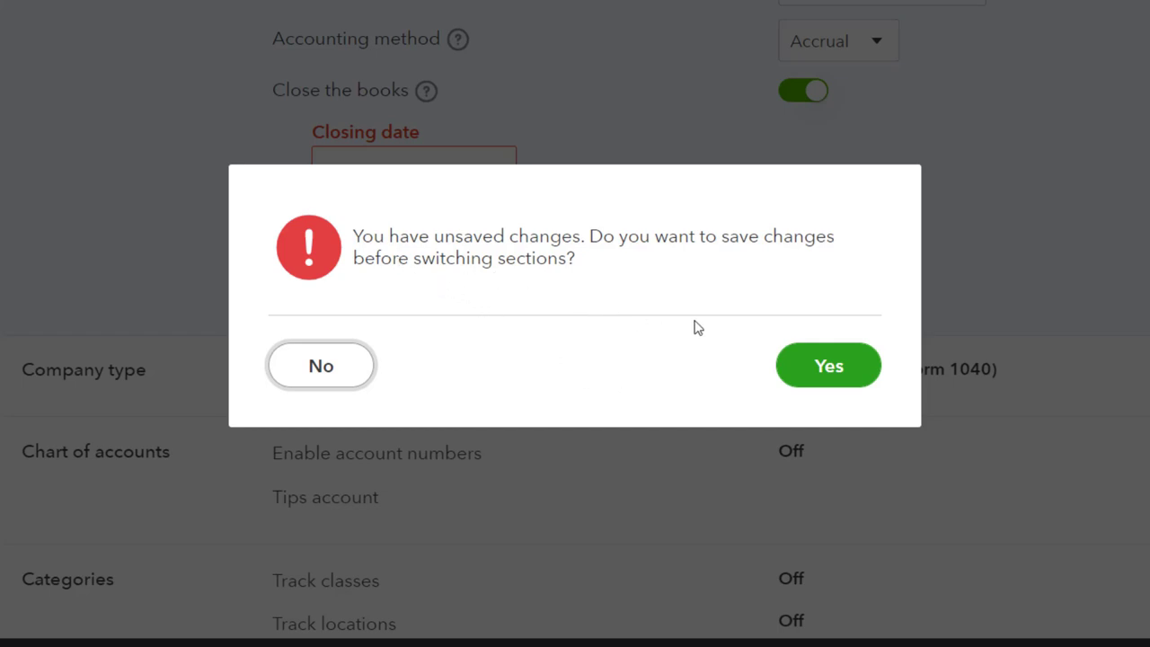
click(339, 372)
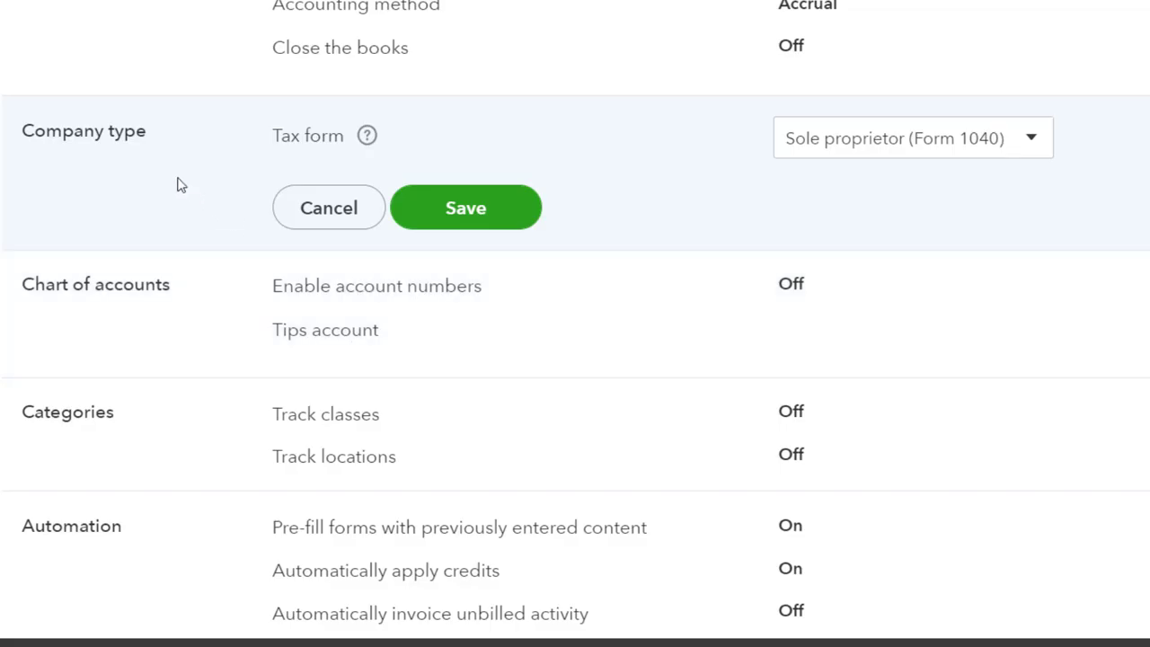
- Read the Tax form help note and view the available company tax form options, keeping Sole proprietor (Form 1040)
click(368, 142)
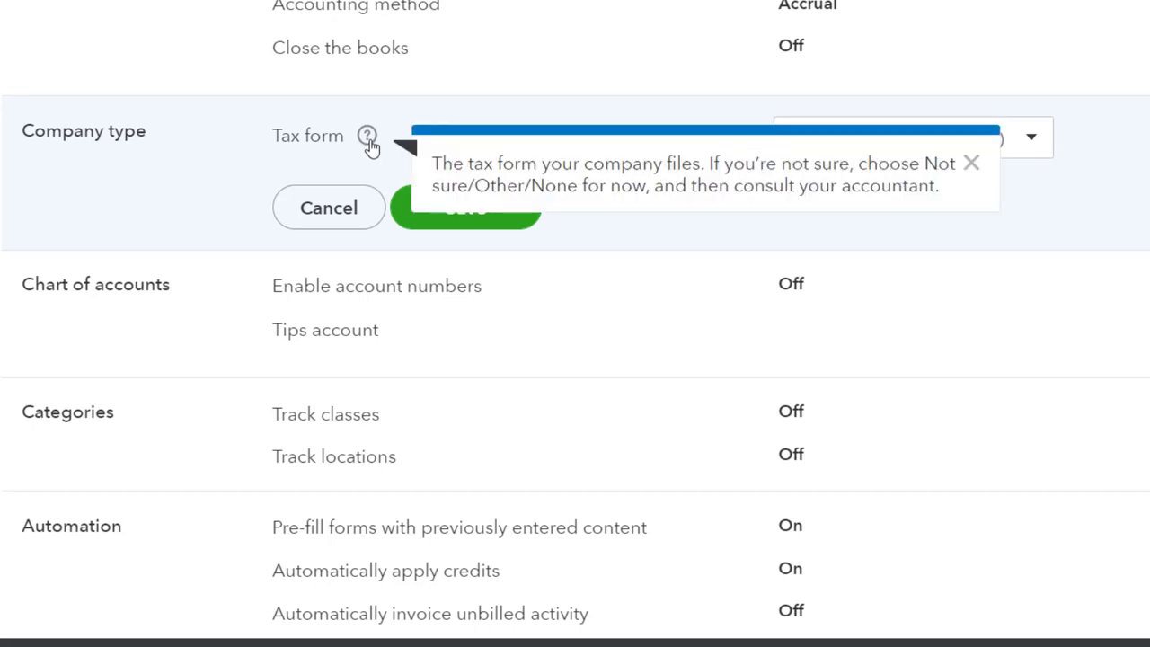
click(917, 250)
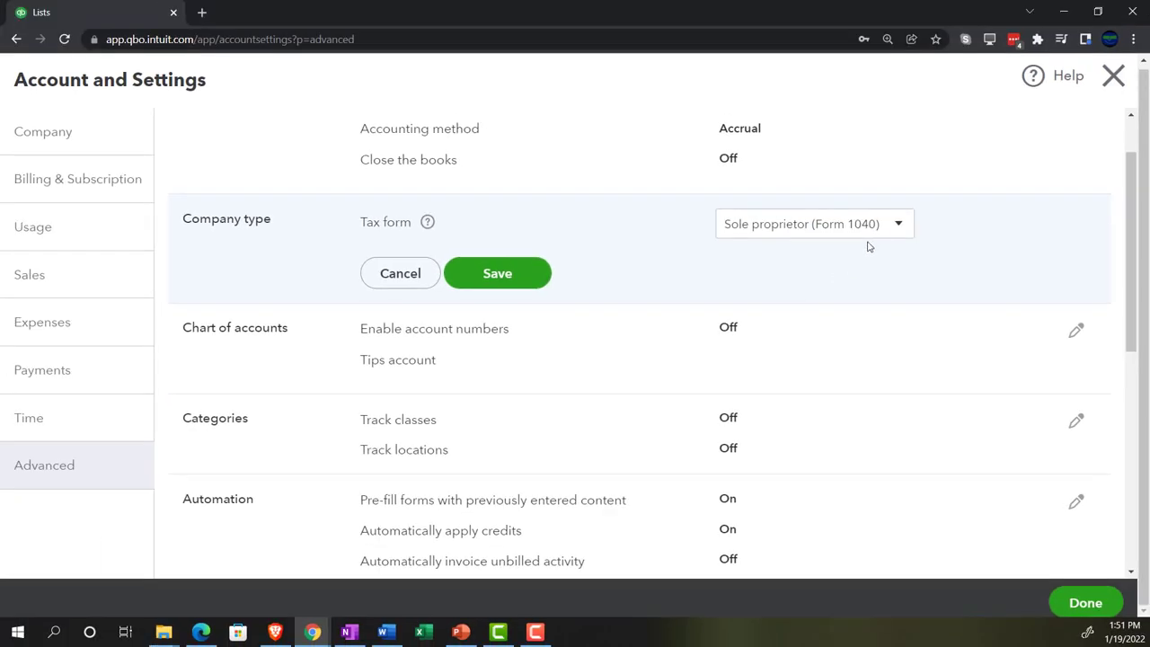
click(890, 227)
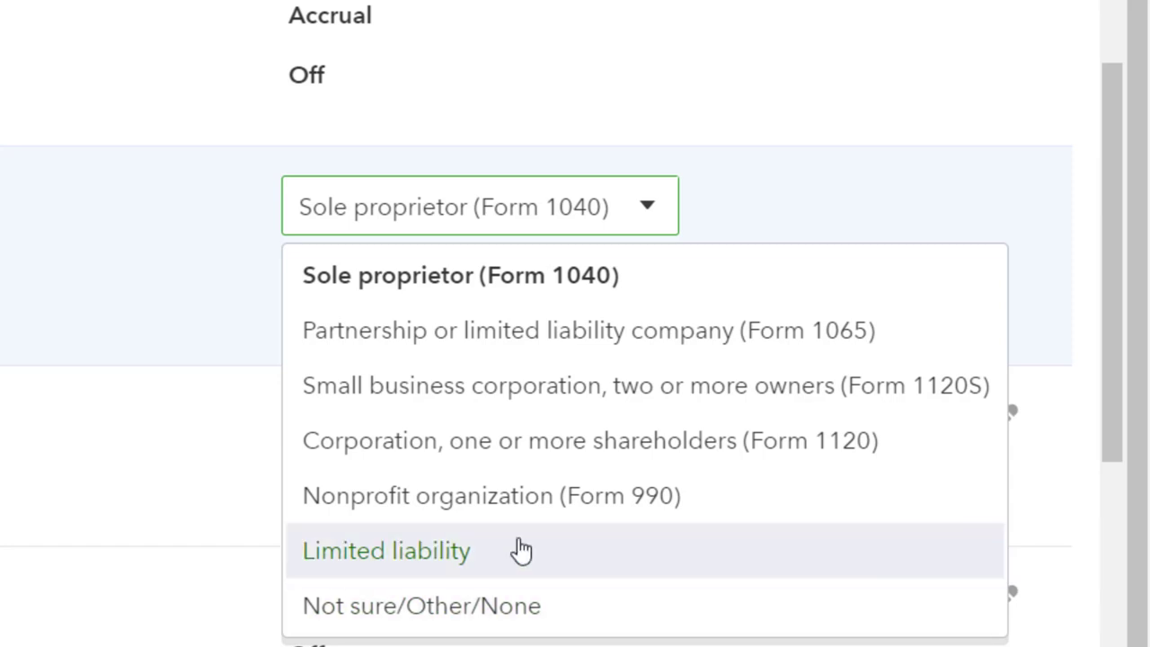
key(Up)
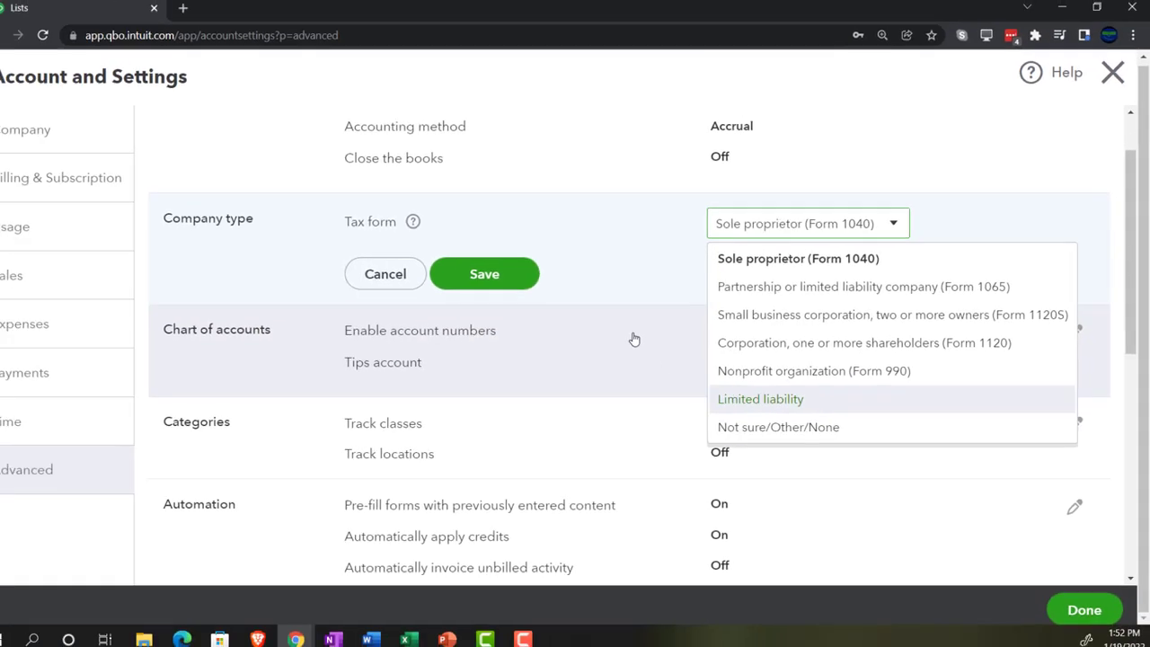
click(113, 323)
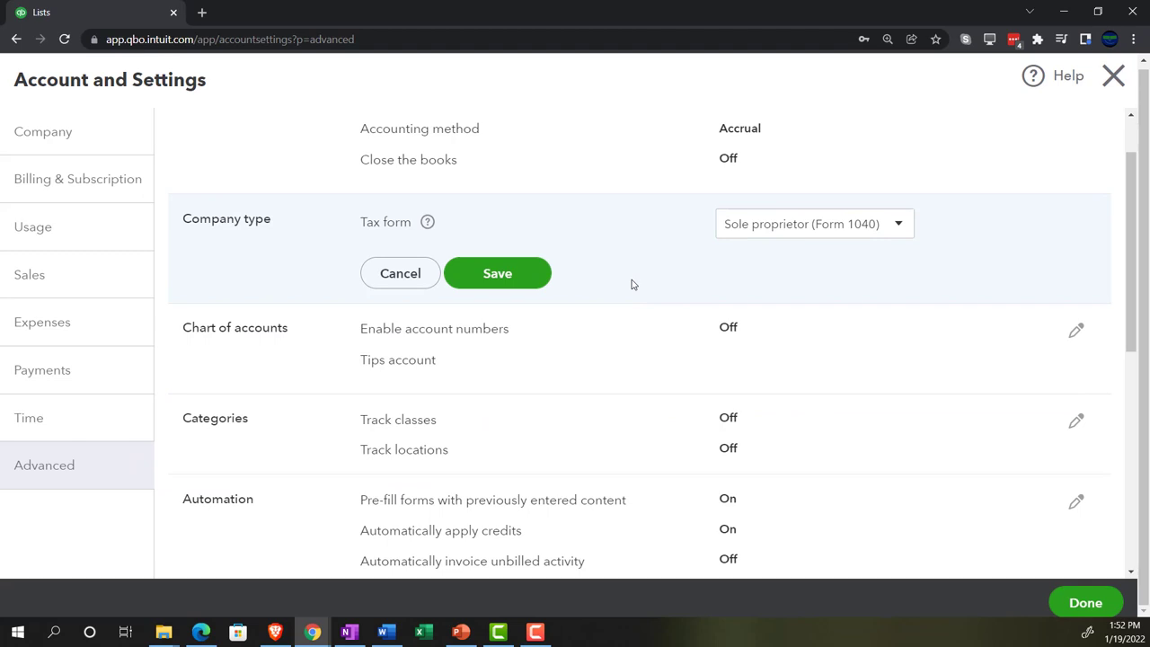
- Open the Chart of accounts settings and read the help note on the tips account
scroll(632, 284, down, 1)
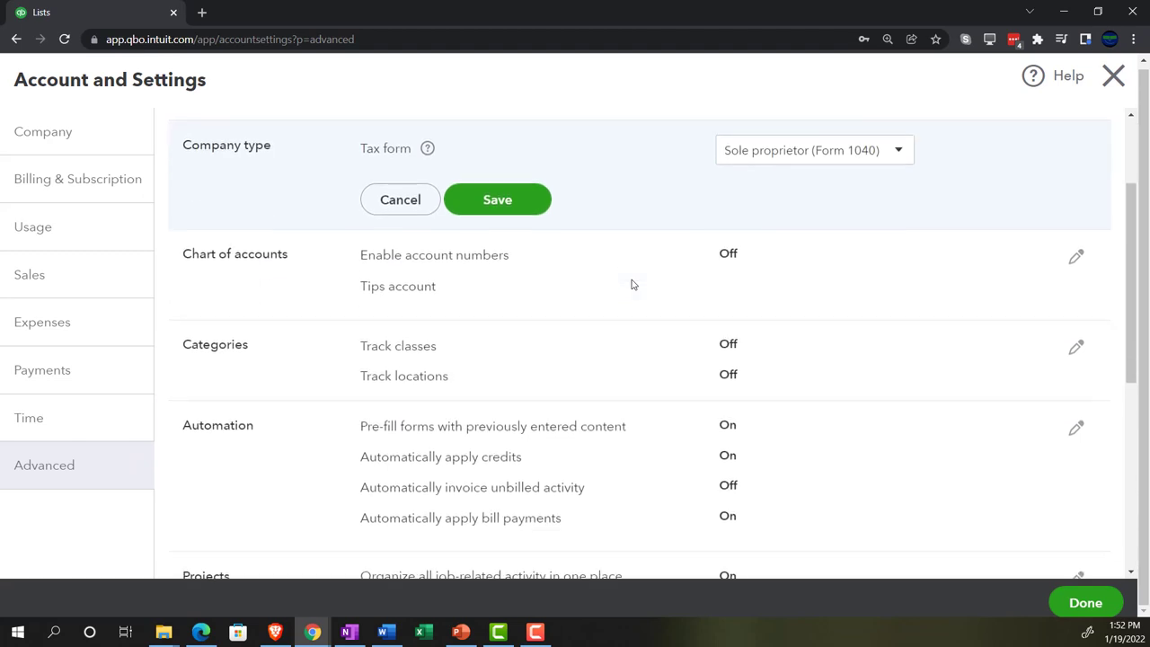
click(632, 284)
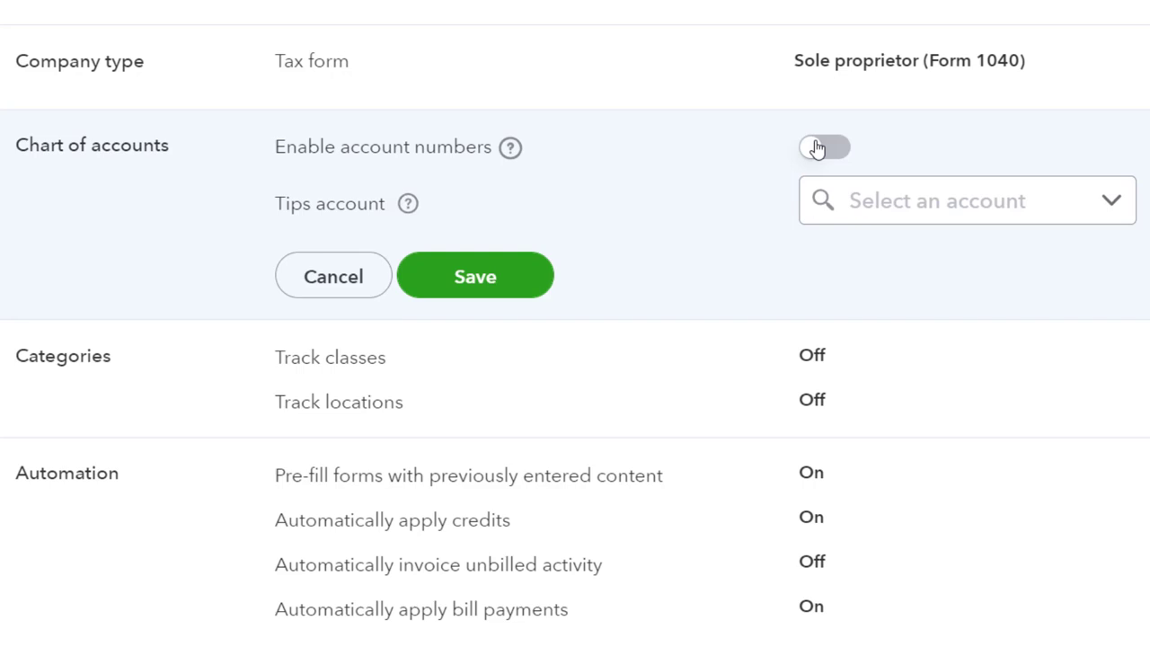
click(409, 207)
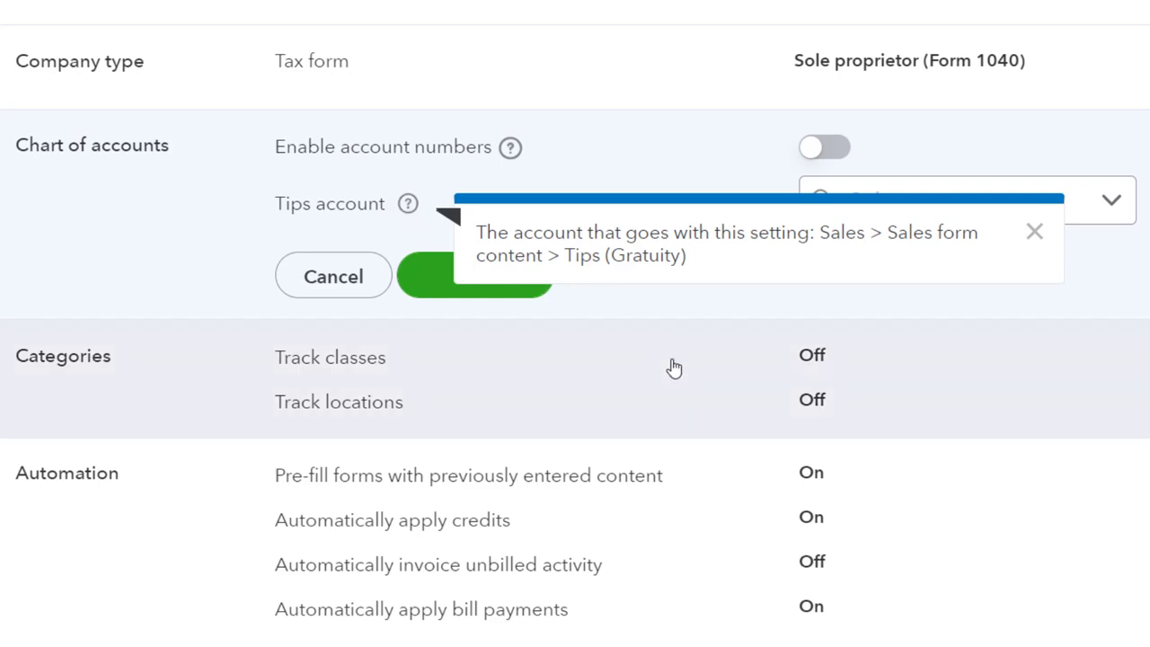
- Open the Categories settings and read the help notes on tracking classes and tracking locations
click(673, 368)
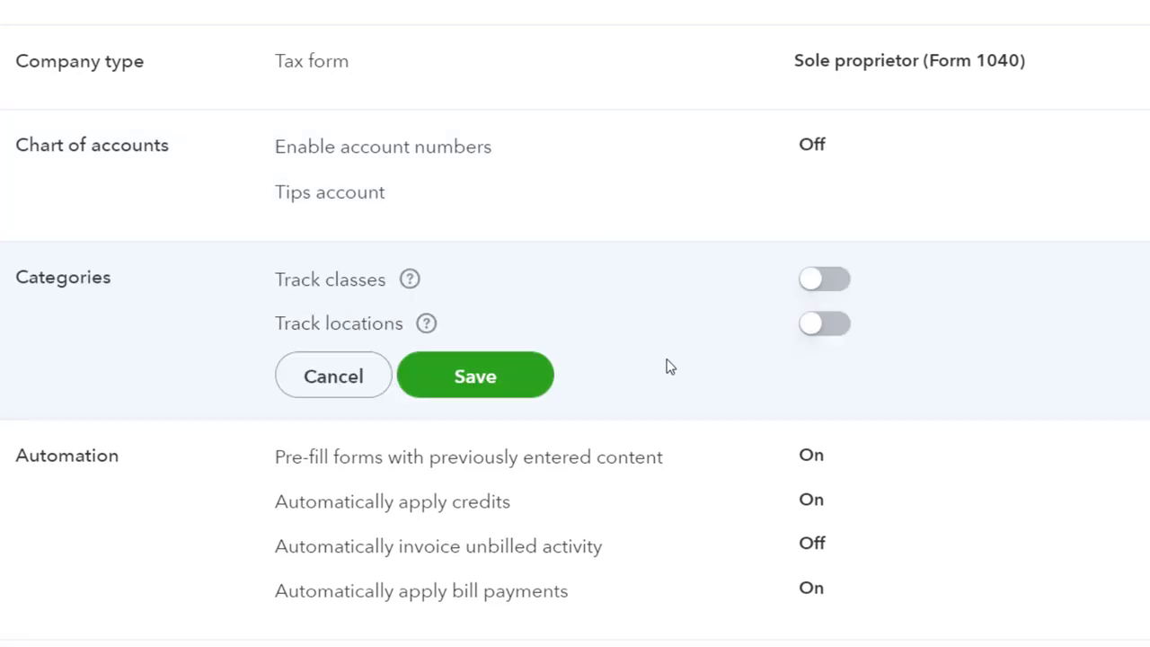
click(414, 281)
mouse_move(427, 324)
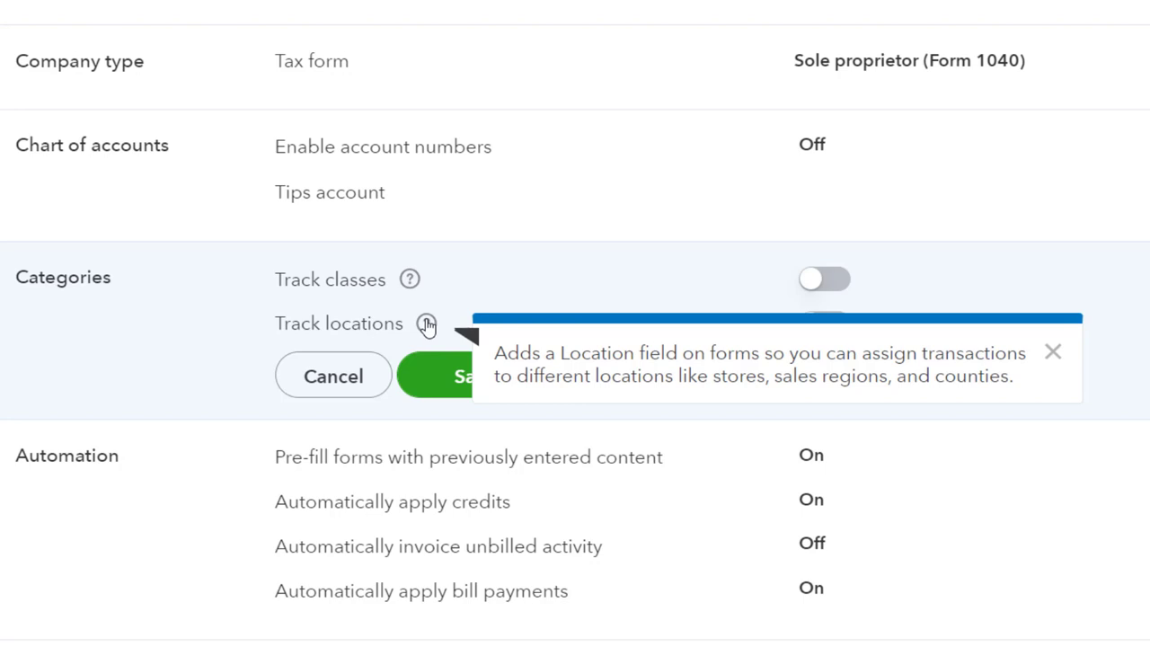
click(591, 266)
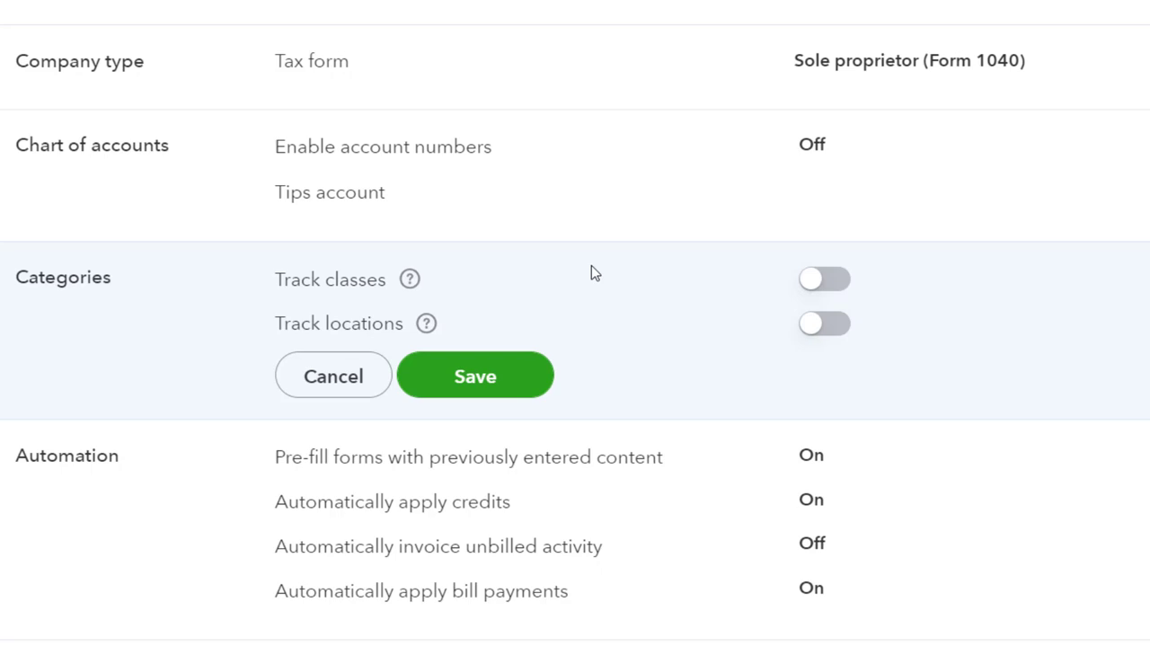
- Open the Automation settings and read the help notes on pre-filling forms, applying credits, invoicing unbilled activity and applying bill payments
scroll(593, 268, down, 1)
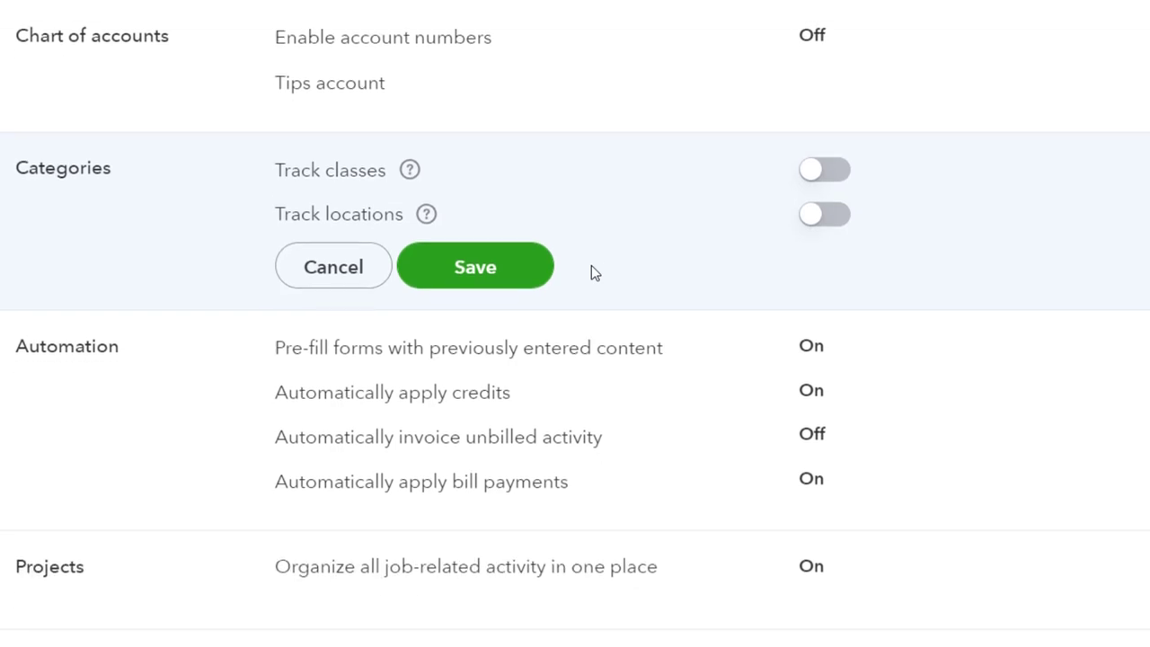
scroll(950, 290, down, 1)
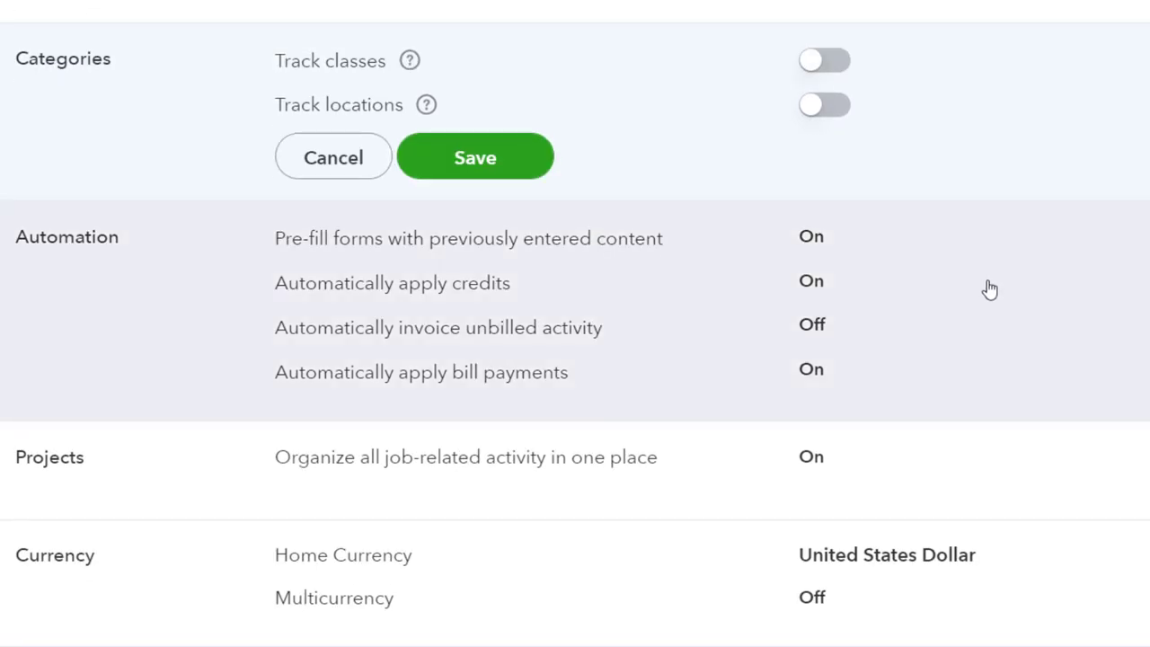
click(990, 289)
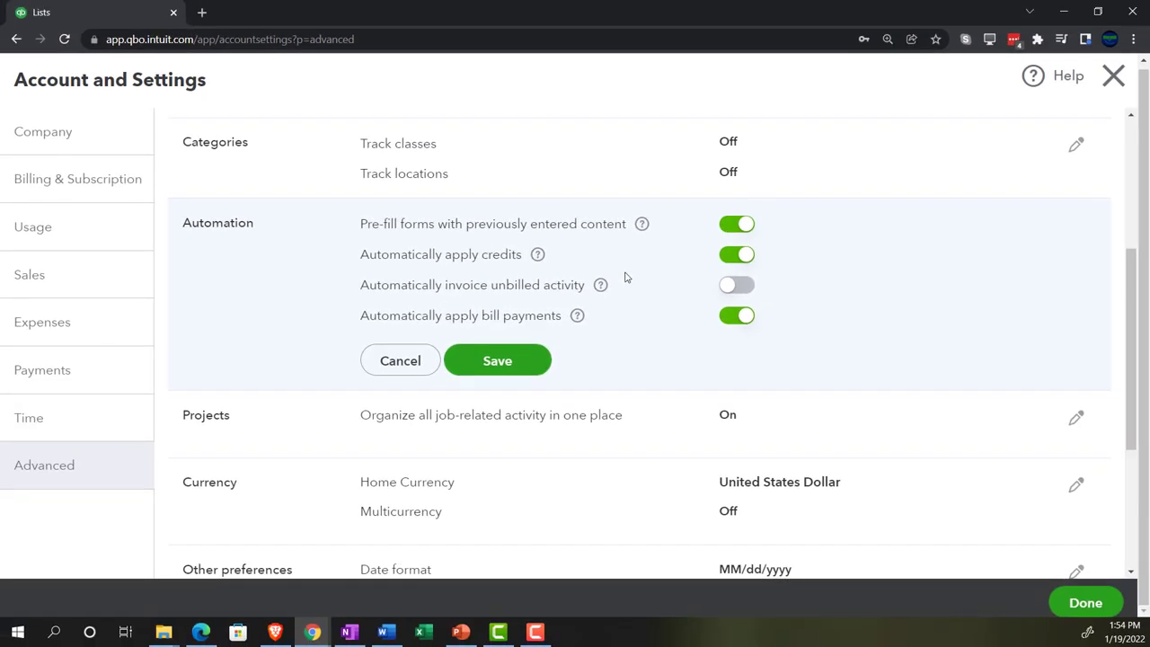
click(642, 223)
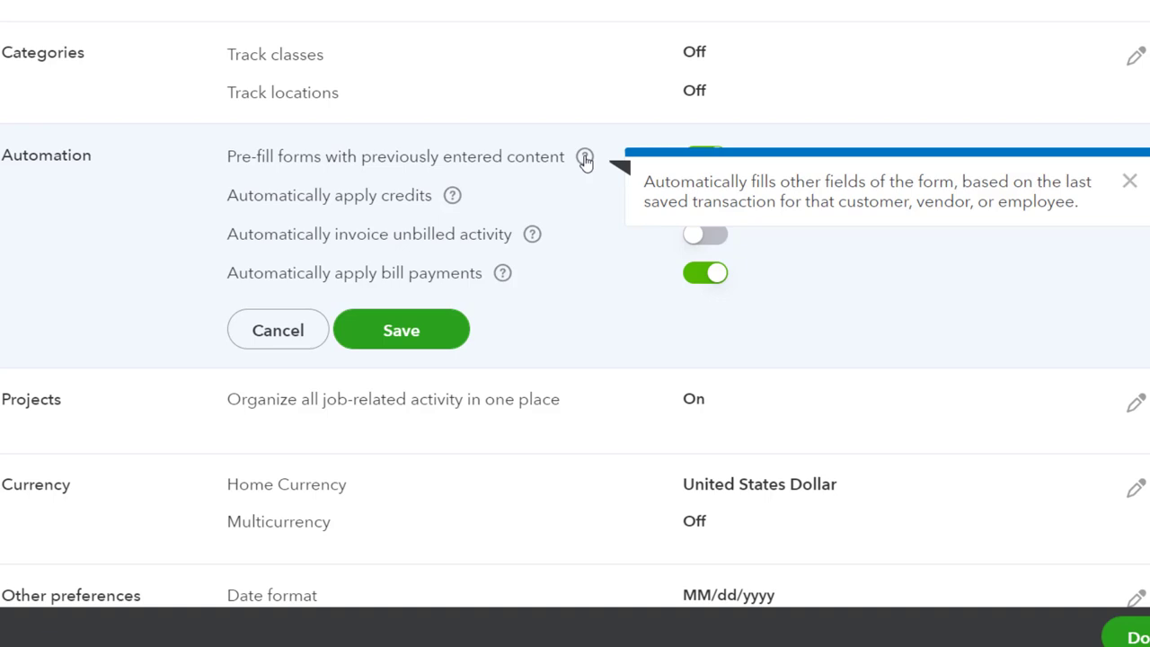
triple_click(604, 266)
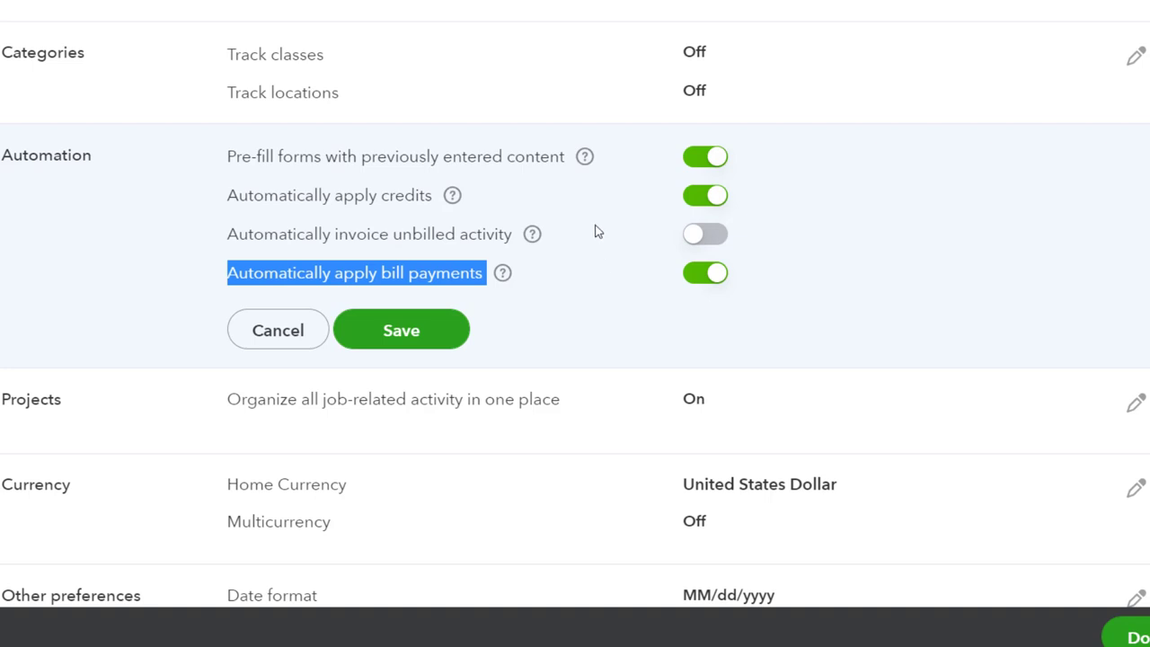
click(453, 196)
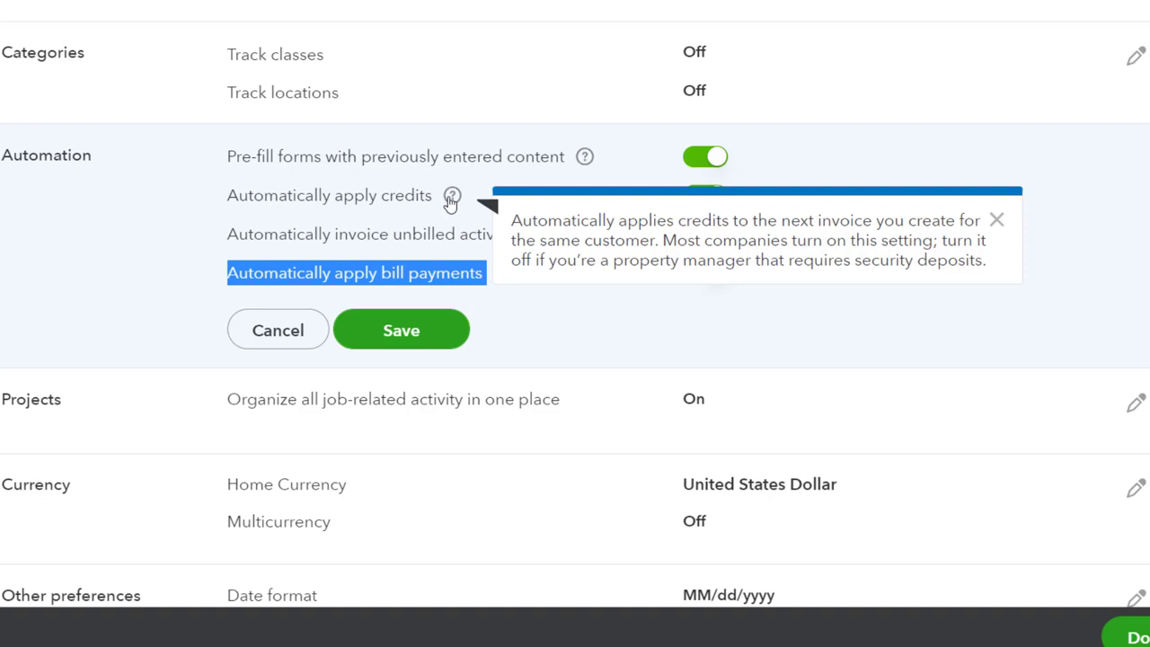
click(454, 224)
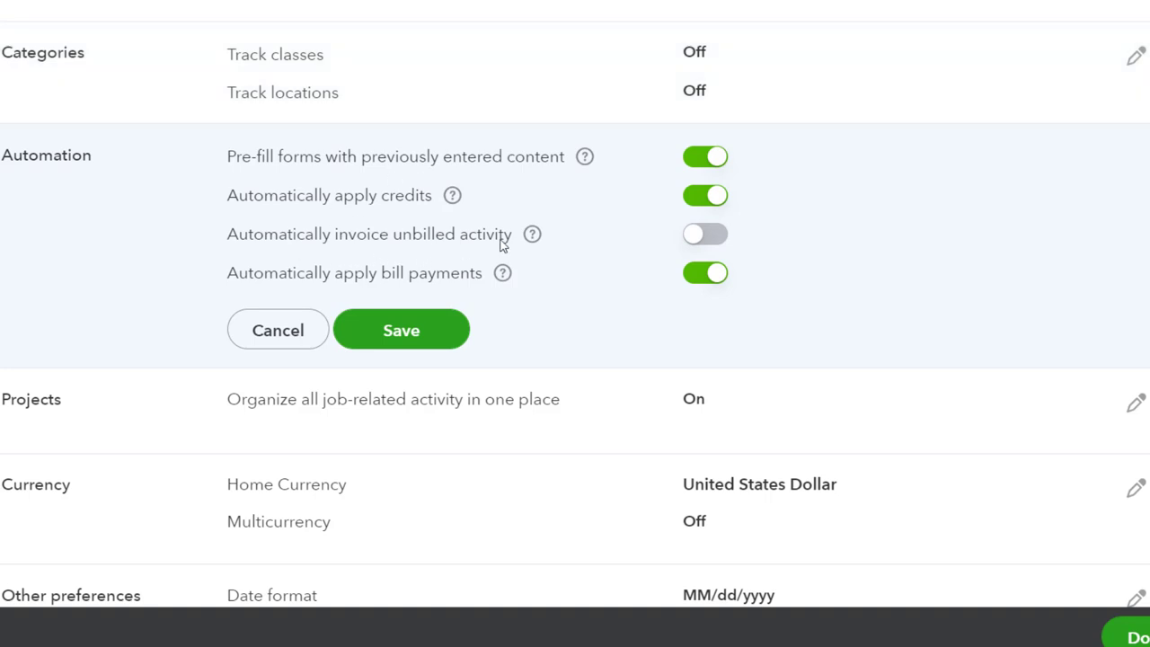
click(532, 236)
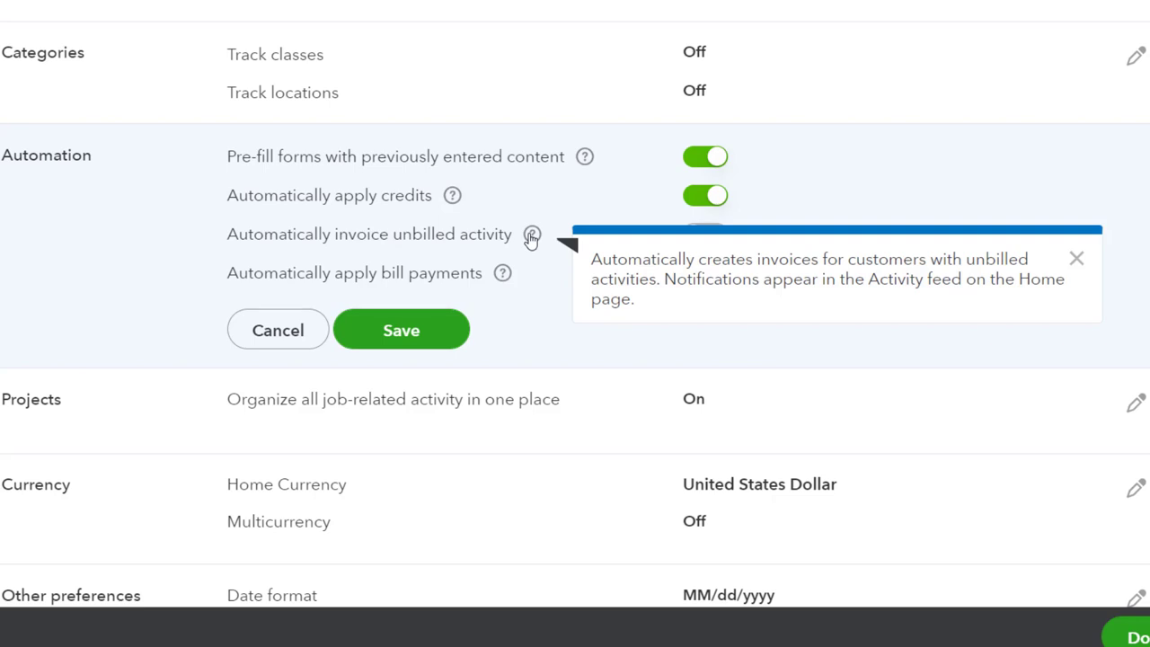
click(538, 260)
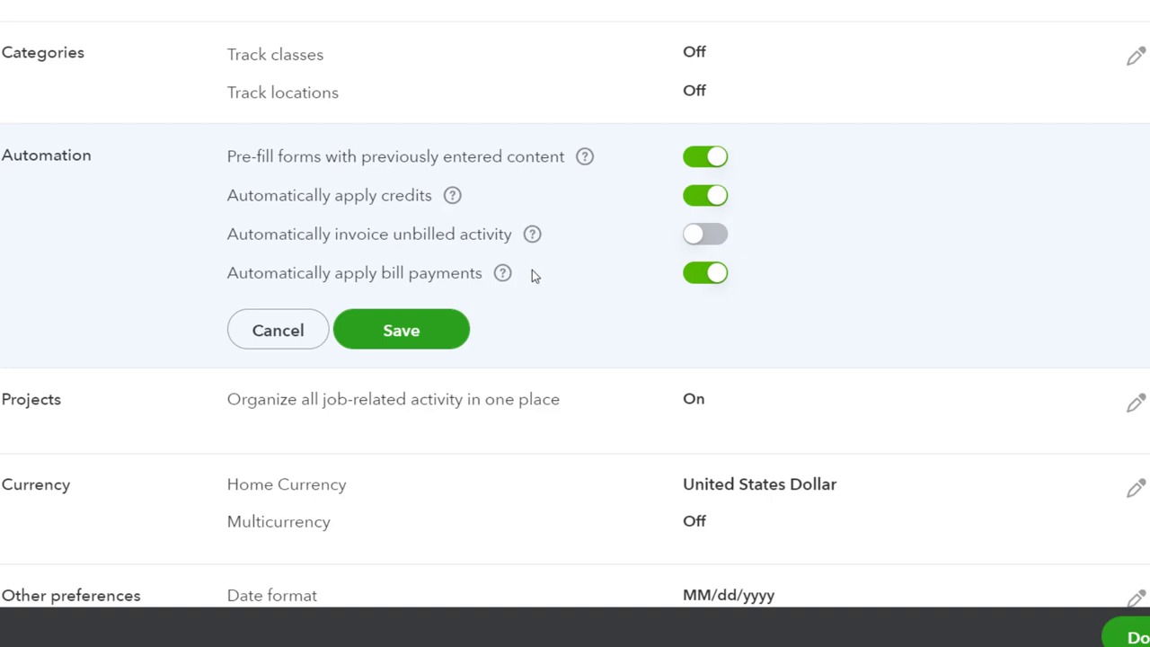
click(504, 275)
- Open the Projects settings and read the help note on organizing job-related activity in one place
scroll(504, 315, down, 1)
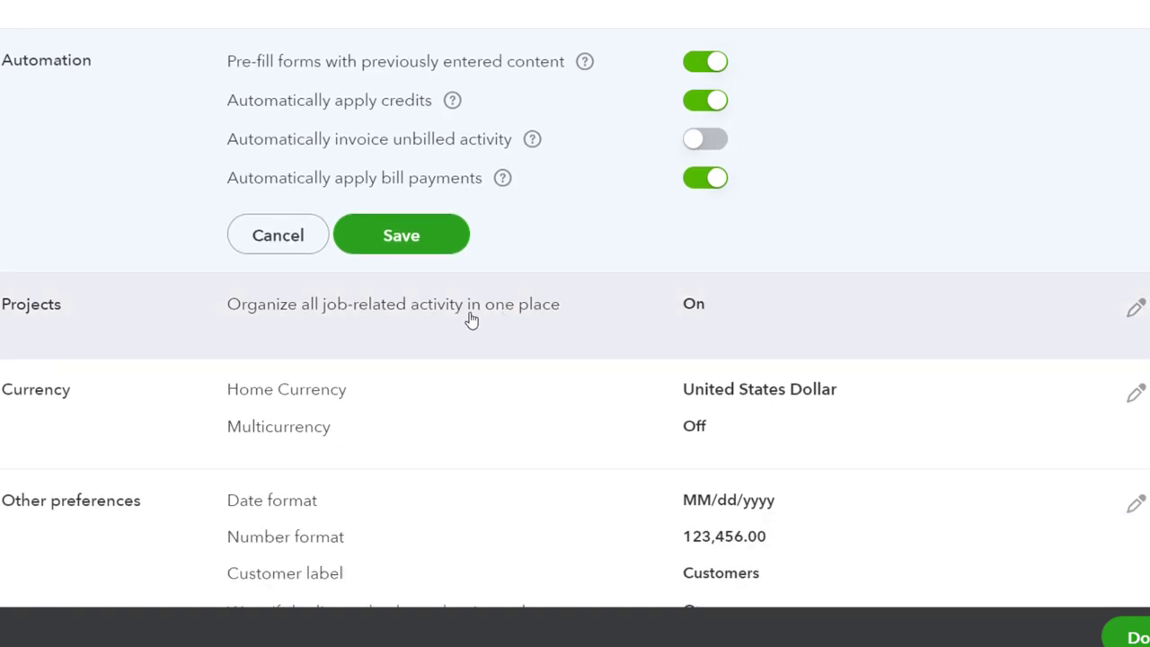
click(470, 320)
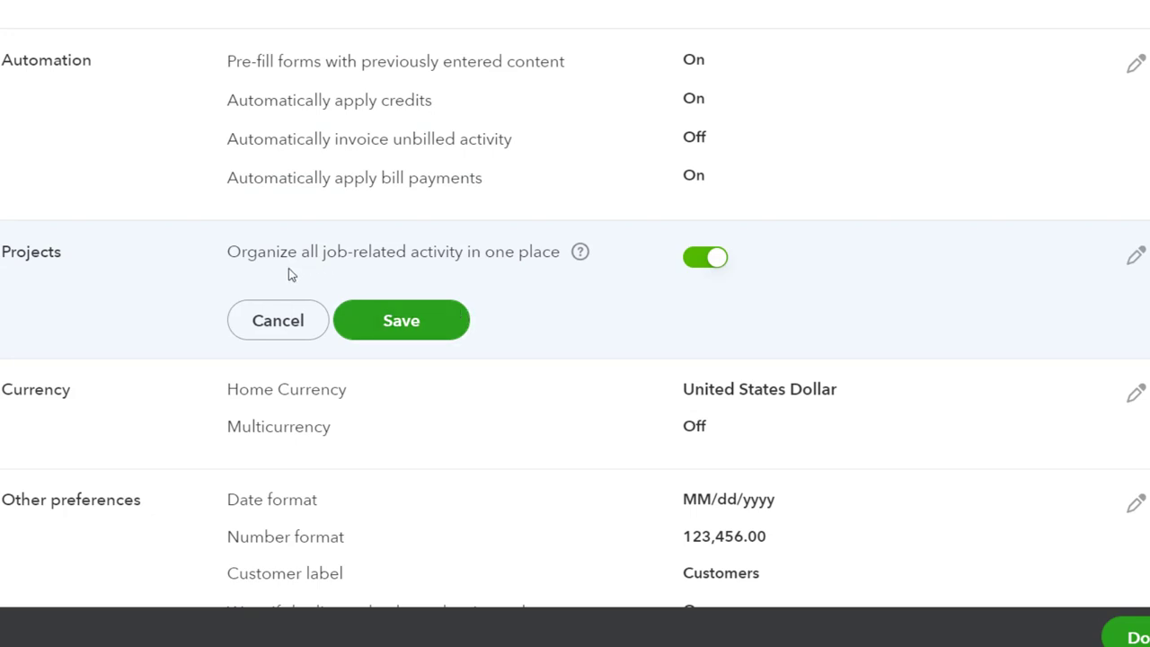
click(581, 254)
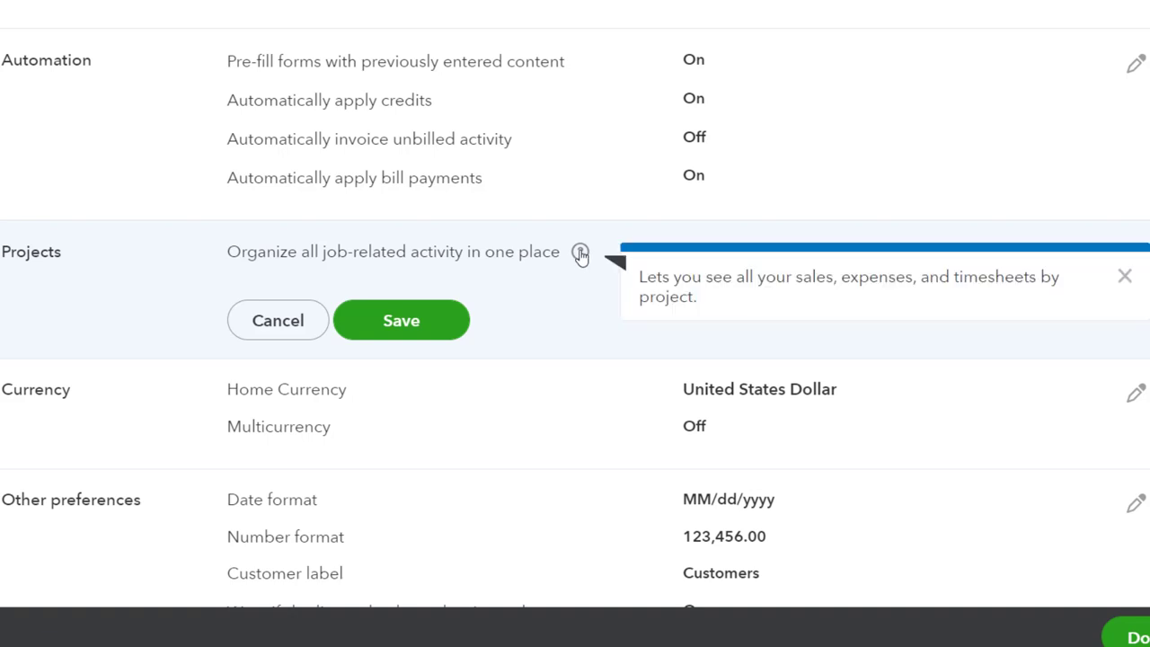
click(560, 315)
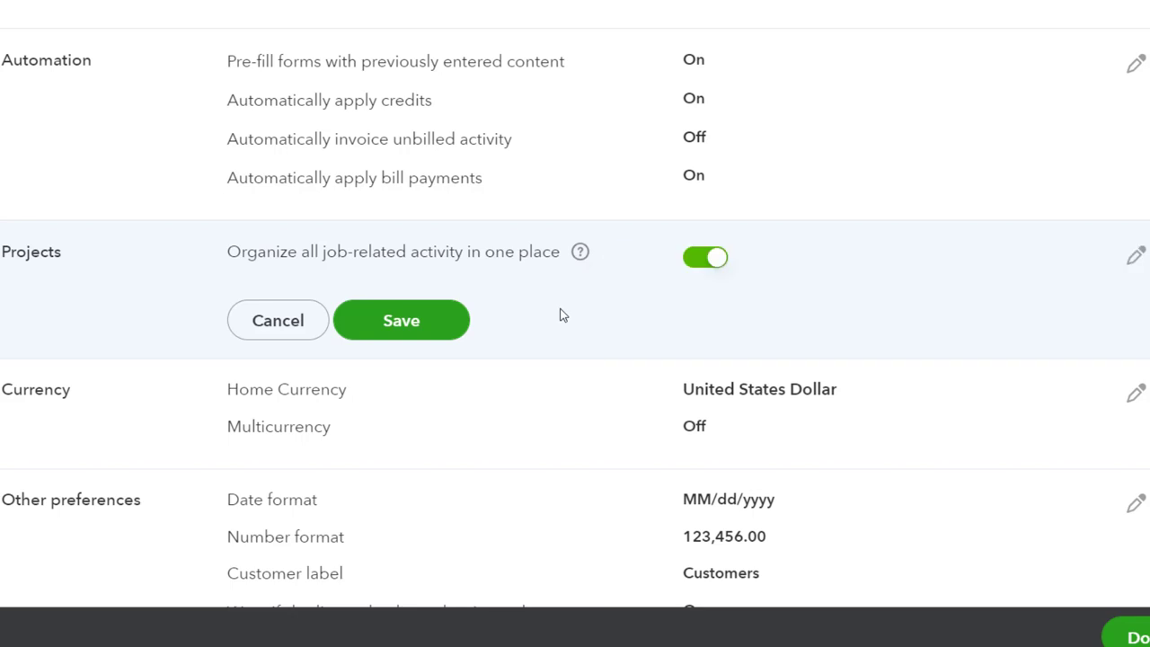
- Open the Currency settings and review the available home currency choices without changing the selection
scroll(560, 314, down, 1)
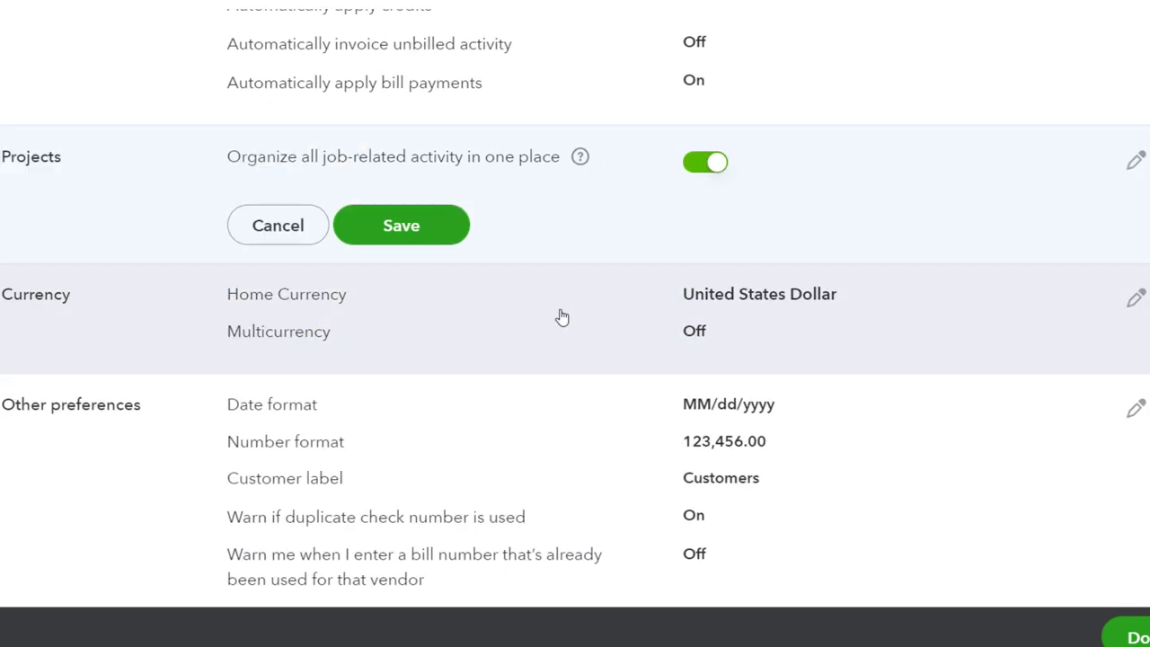
click(561, 316)
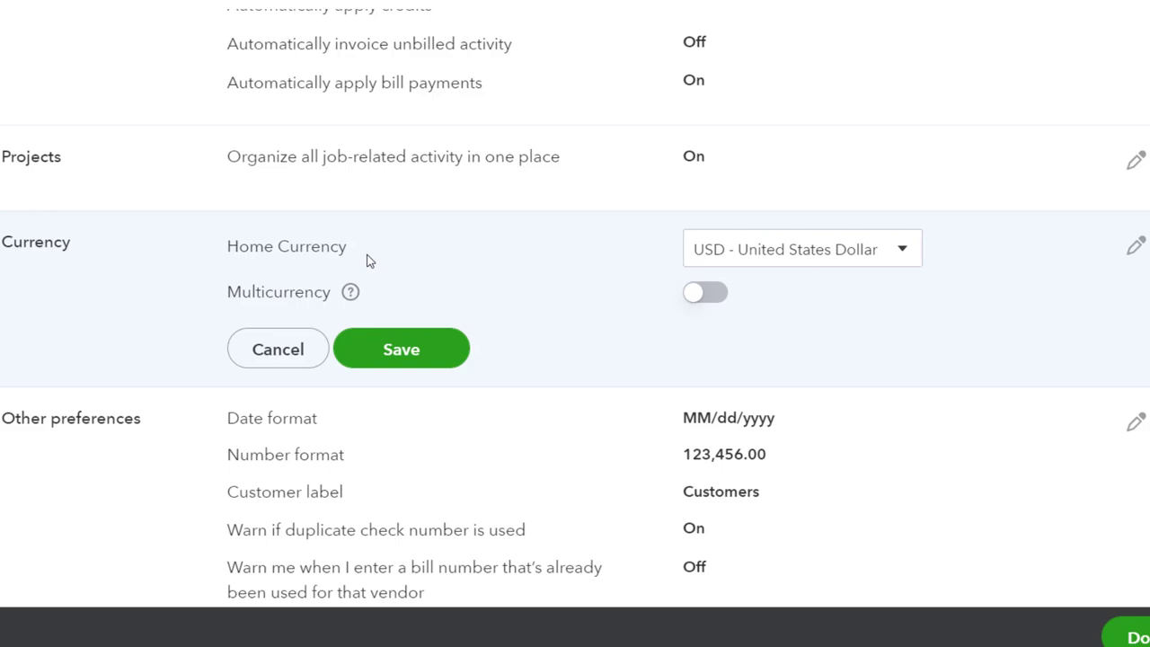
click(910, 256)
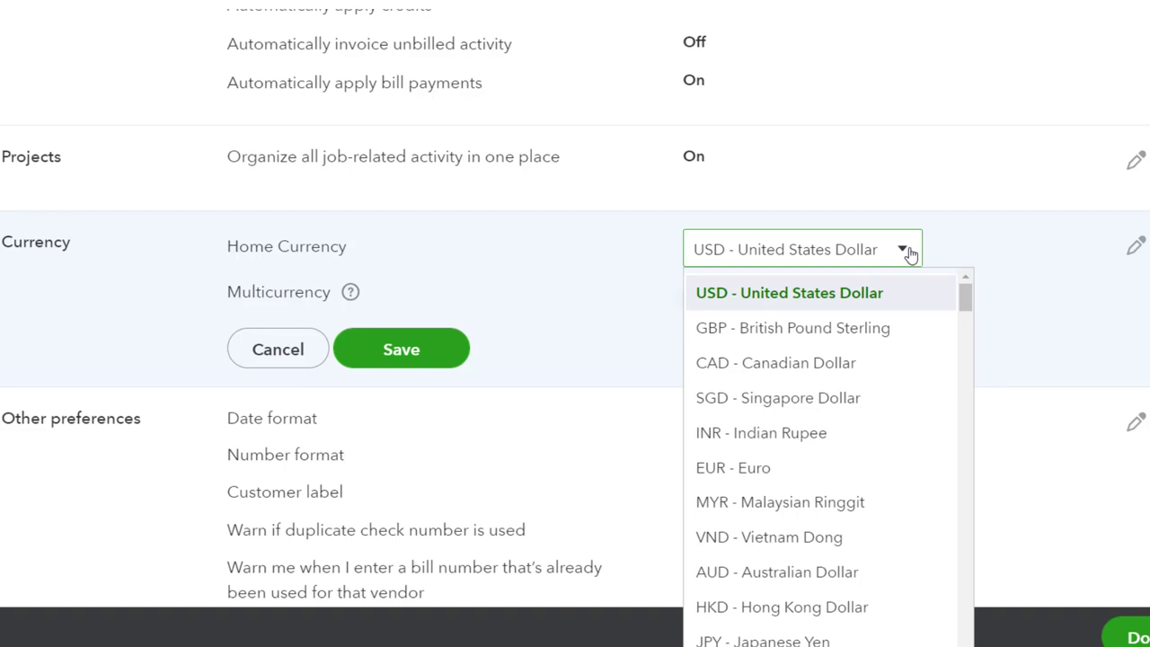
click(910, 254)
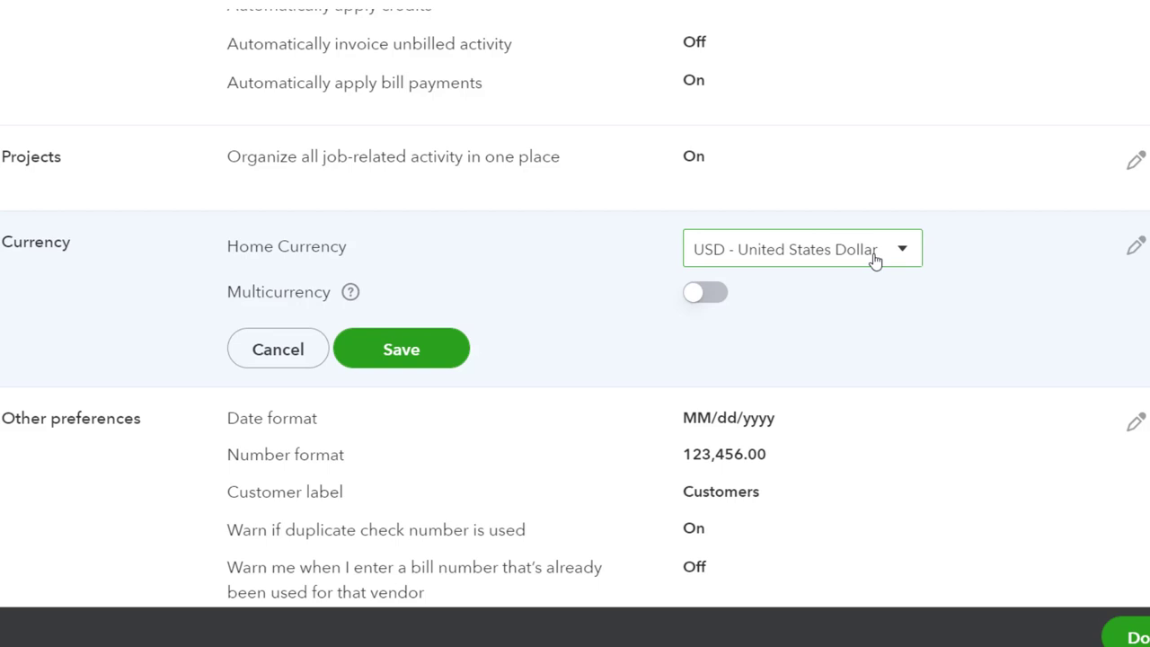
- Open the Other preferences settings and review the available date format and number format choices
scroll(876, 261, down, 2)
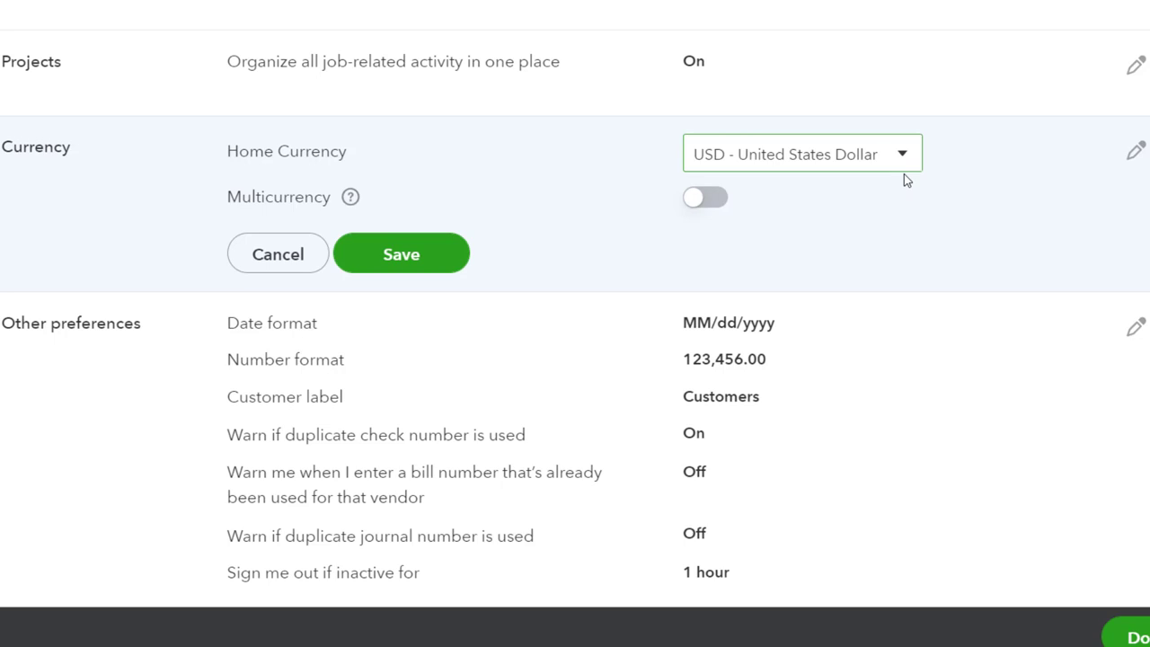
scroll(904, 175, down, 1)
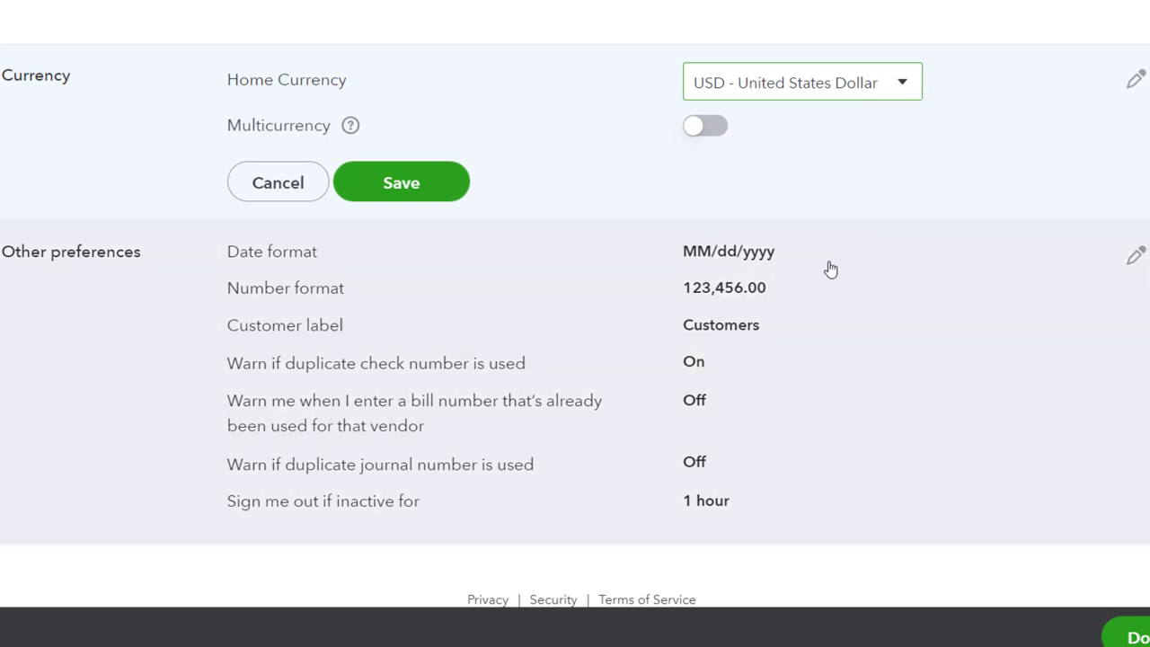
click(818, 352)
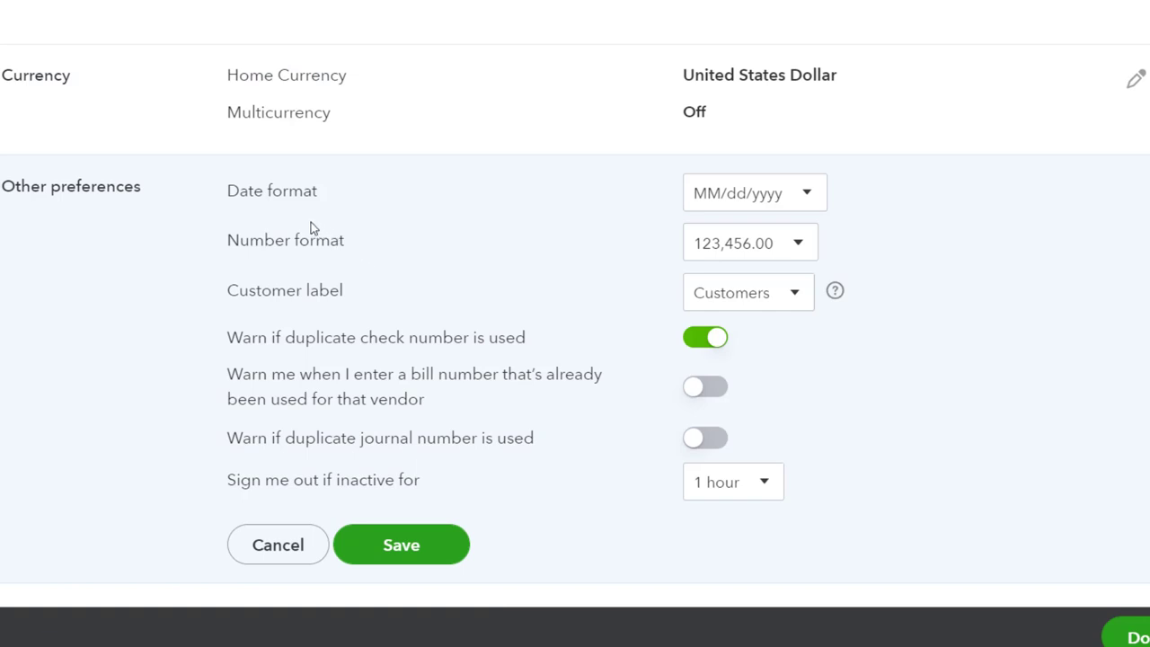
click(808, 200)
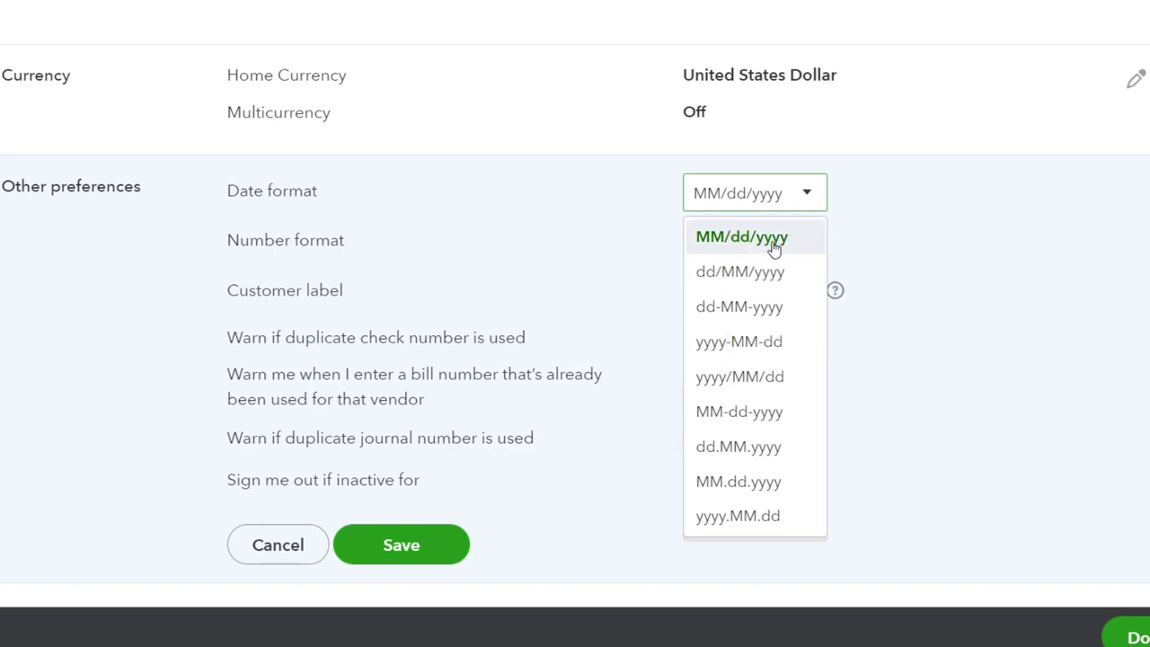
click(958, 239)
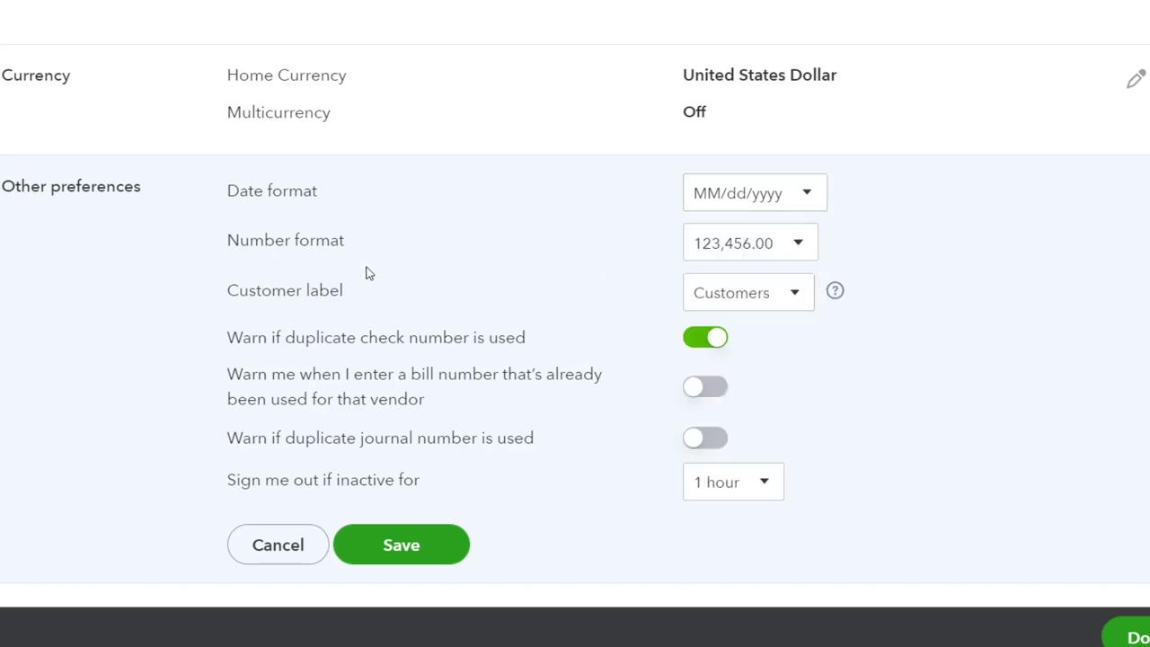
click(809, 247)
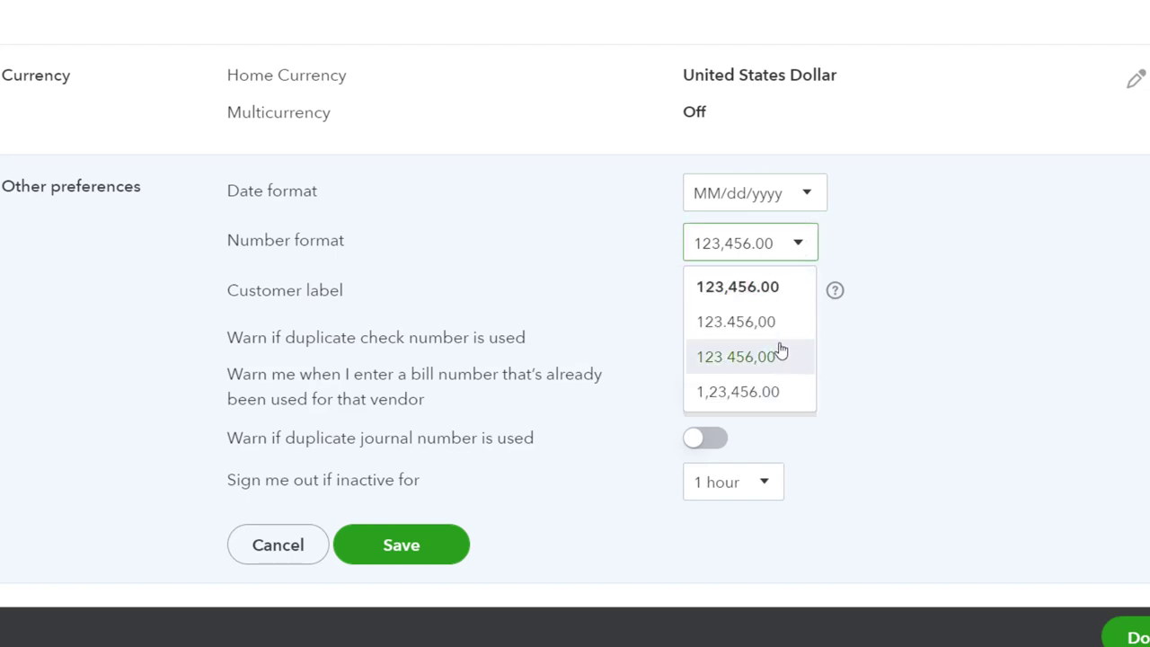
click(905, 394)
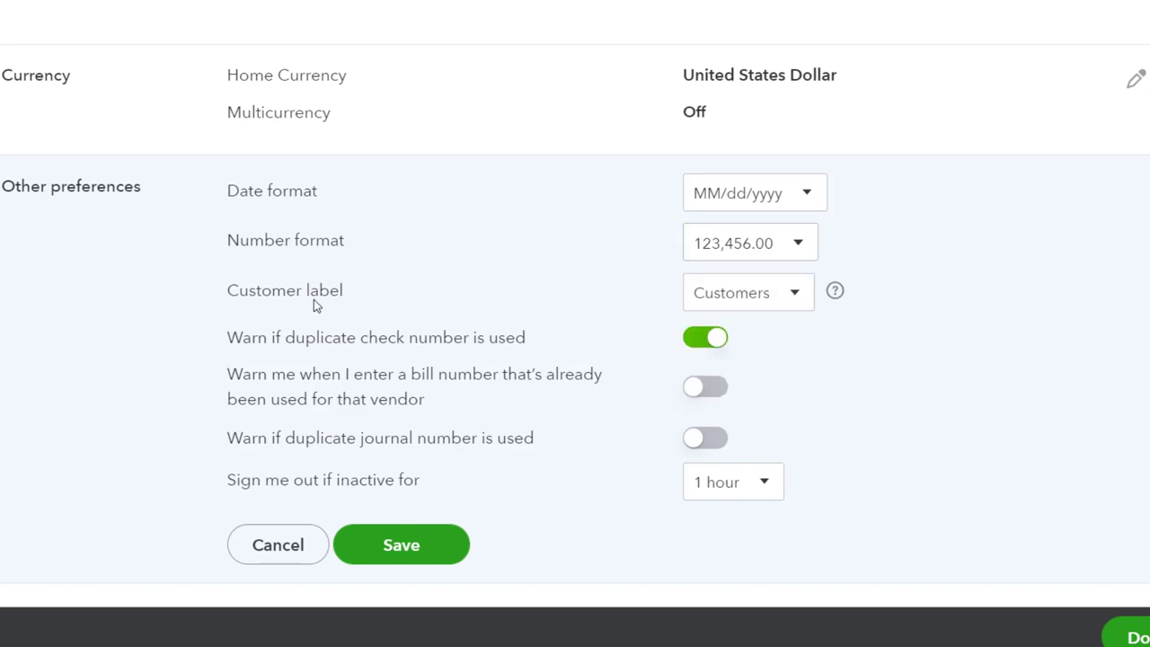
- Review the available customer label choices and read the help note on the customer label
click(796, 302)
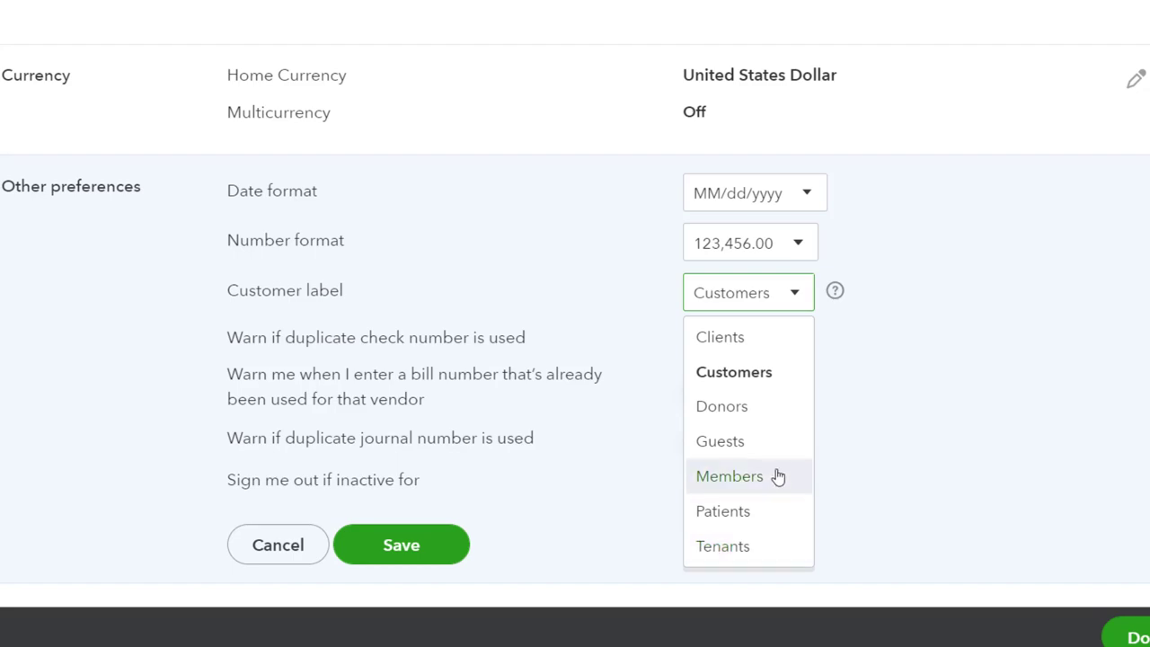
click(941, 431)
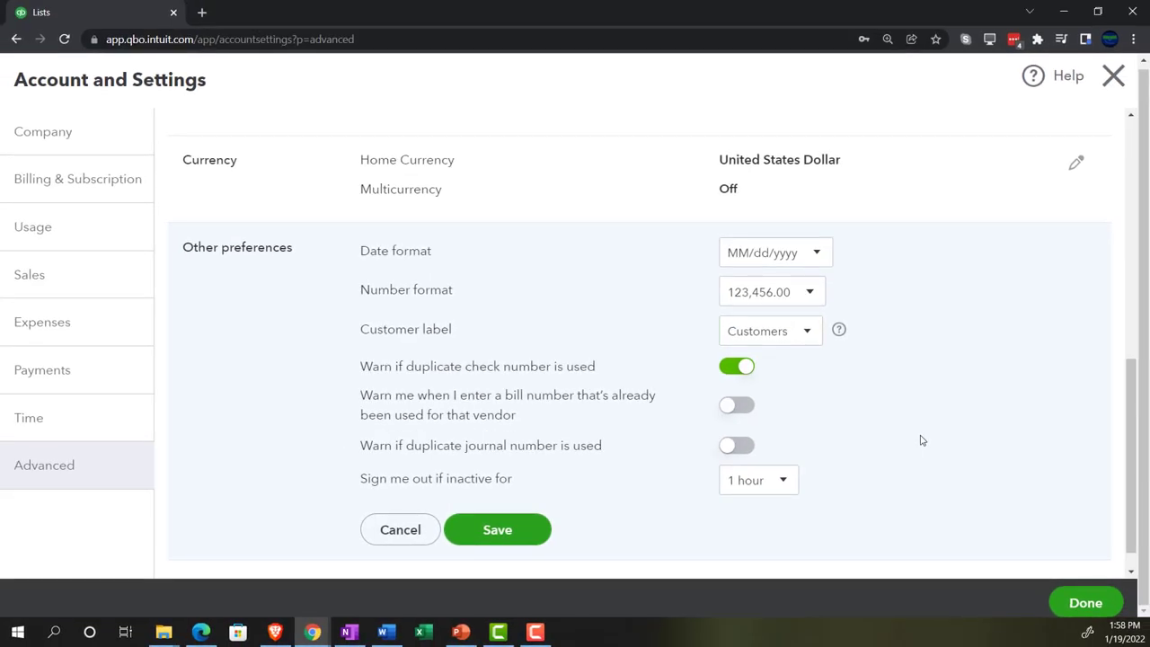
mouse_move(839, 330)
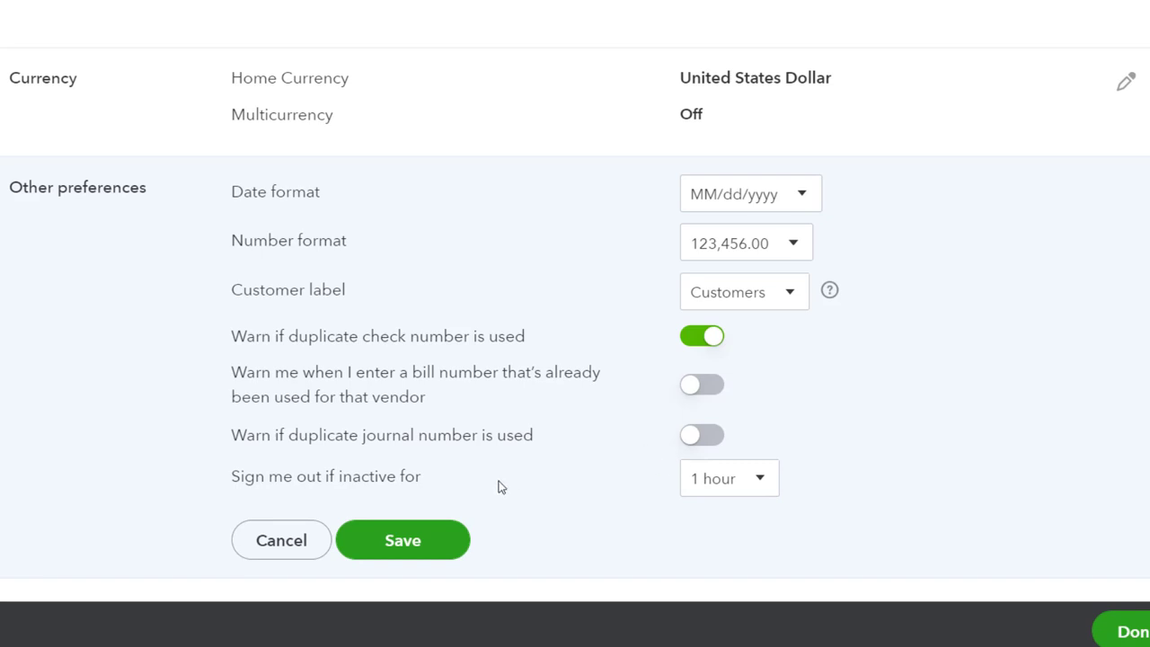
- Review the choices for signing out after inactivity, and close Account and Settings to return to the homepage
click(759, 481)
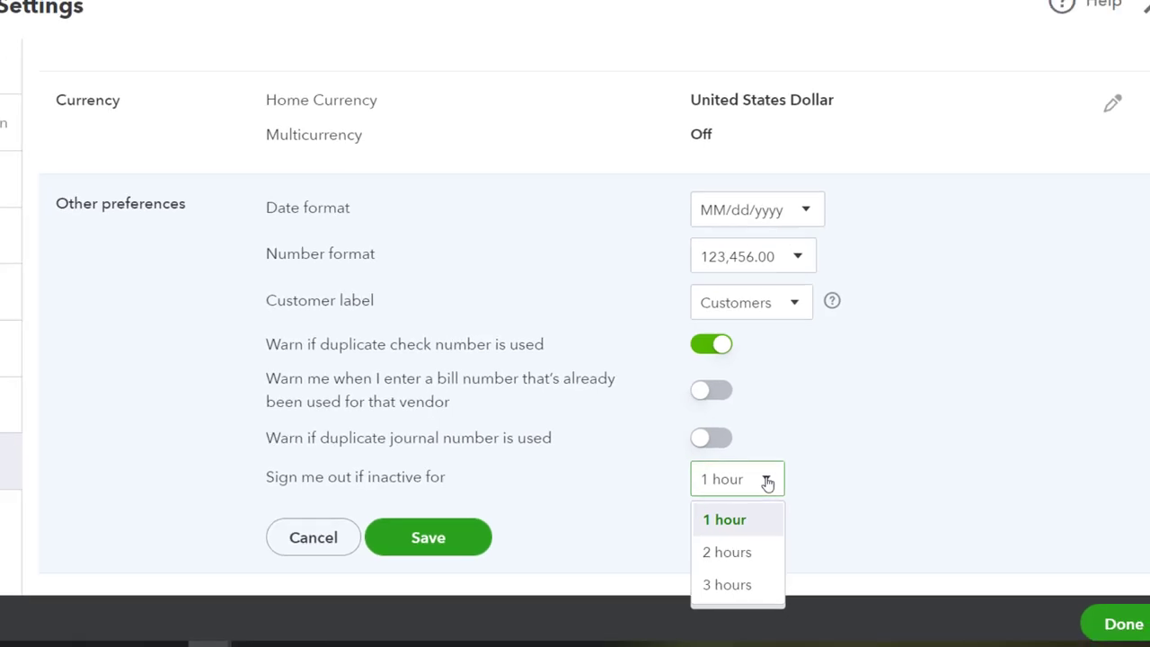
click(1109, 77)
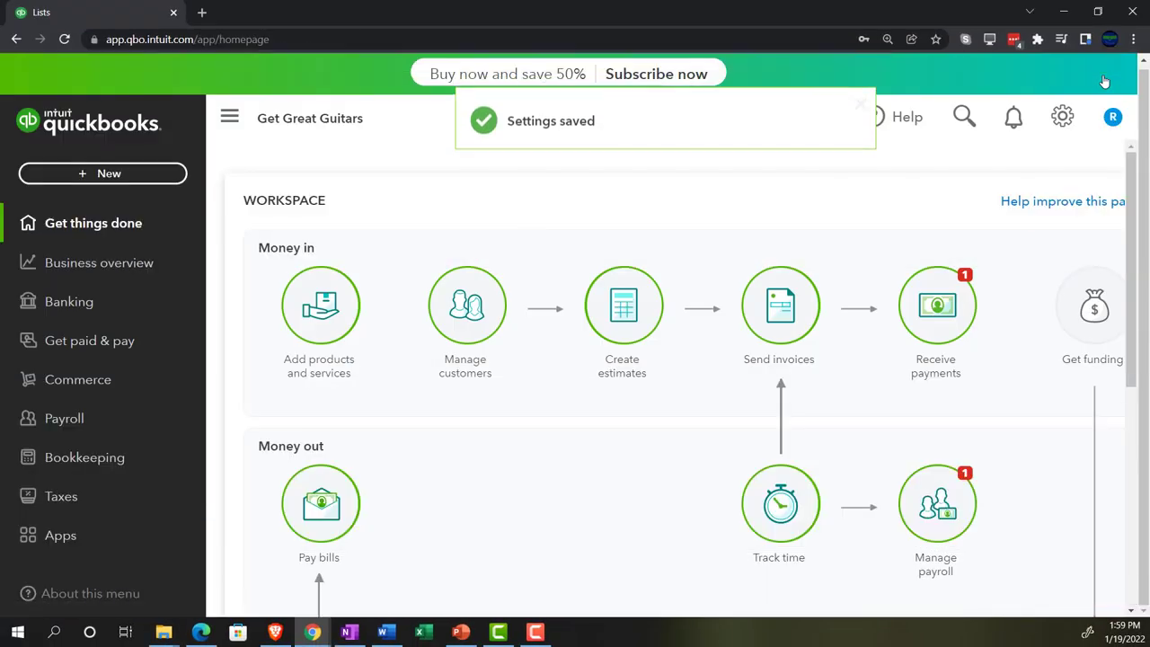